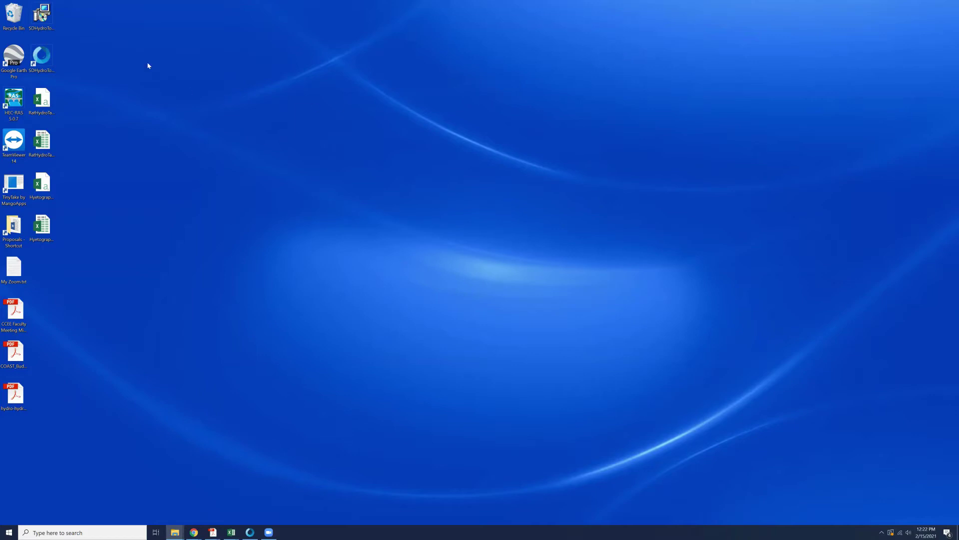
Bring up the running SDHydroTools window and open the project's general information page
left_click(44, 20)
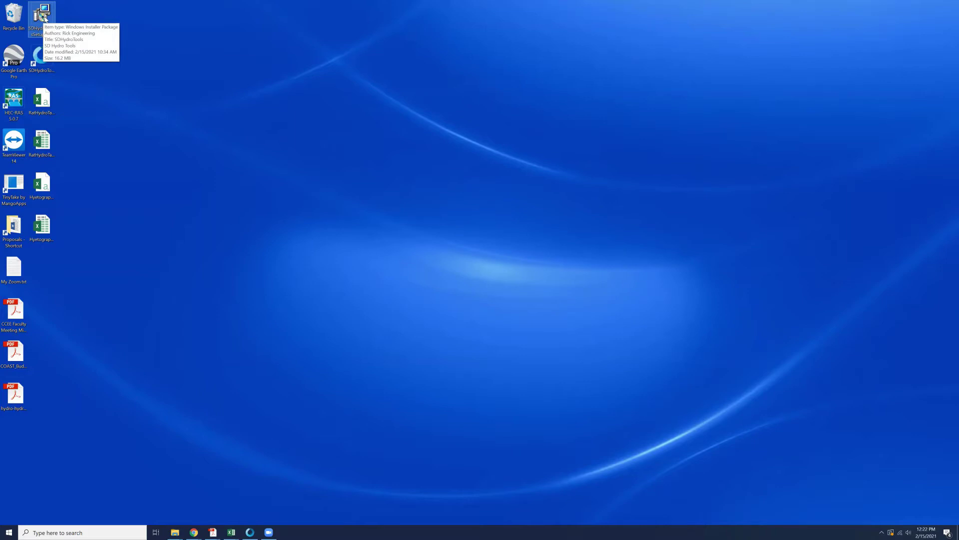
left_click(44, 66)
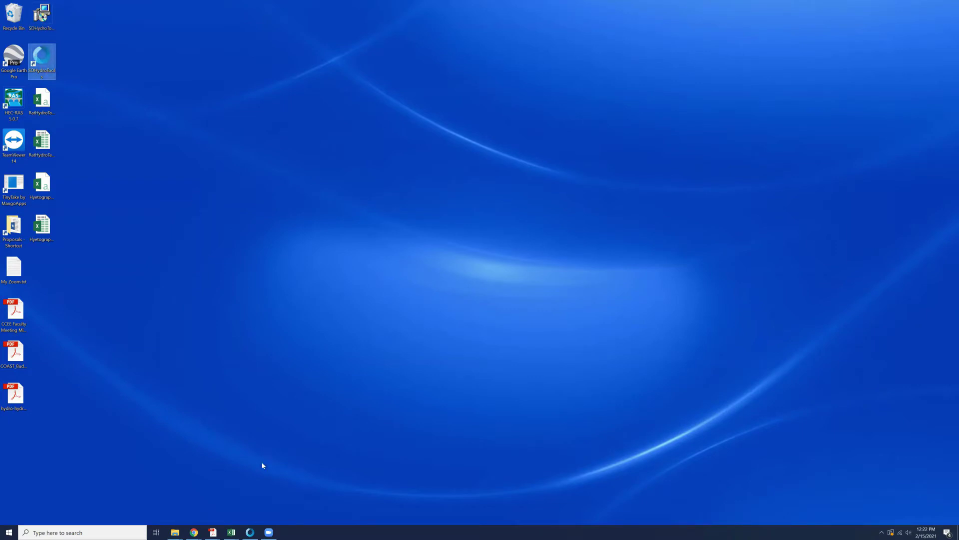
left_click(250, 532)
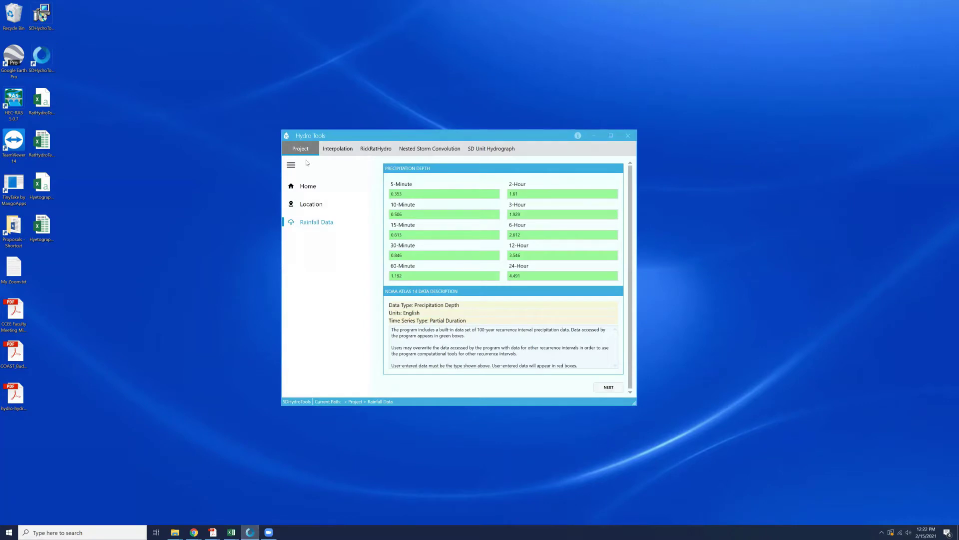
left_click(306, 185)
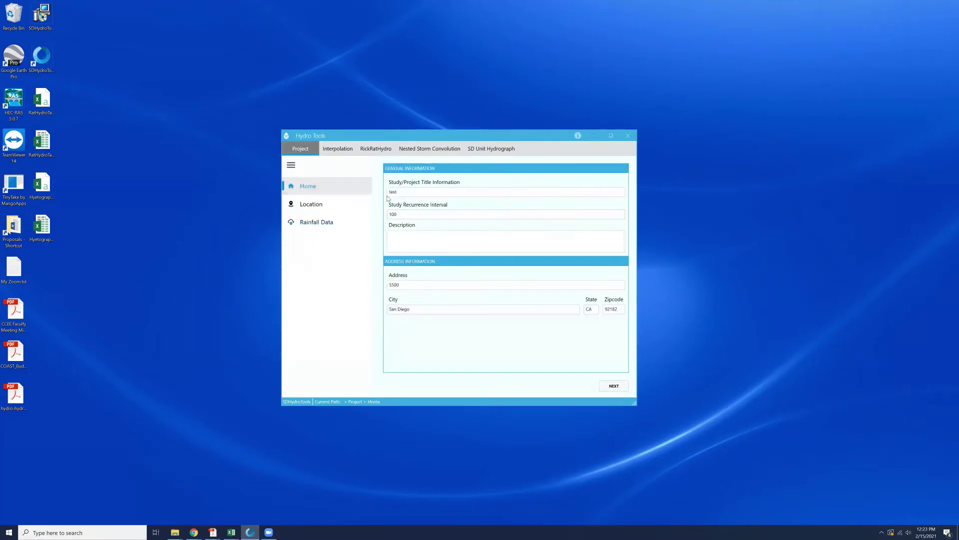
Complete the project's street address with the street name and continue to the location page
left_click(405, 193)
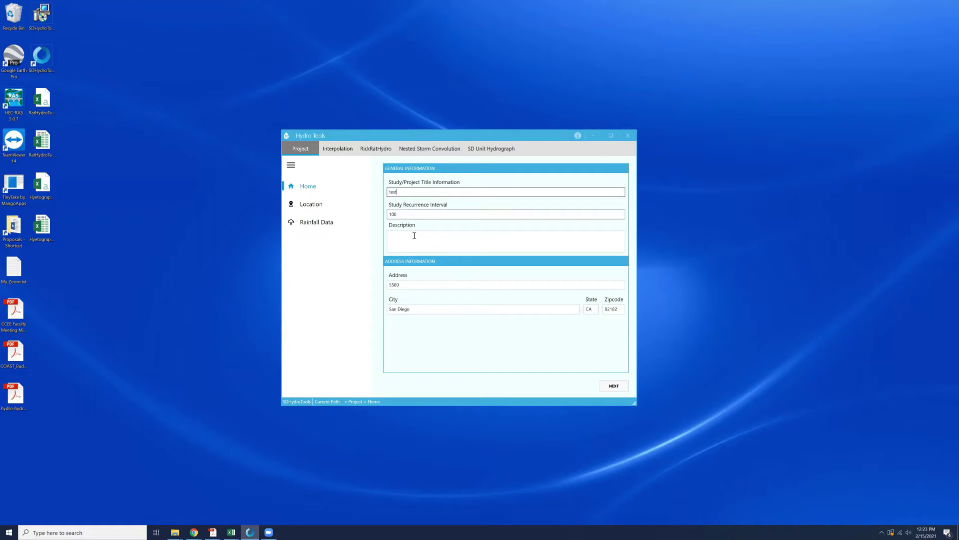
left_click(407, 287)
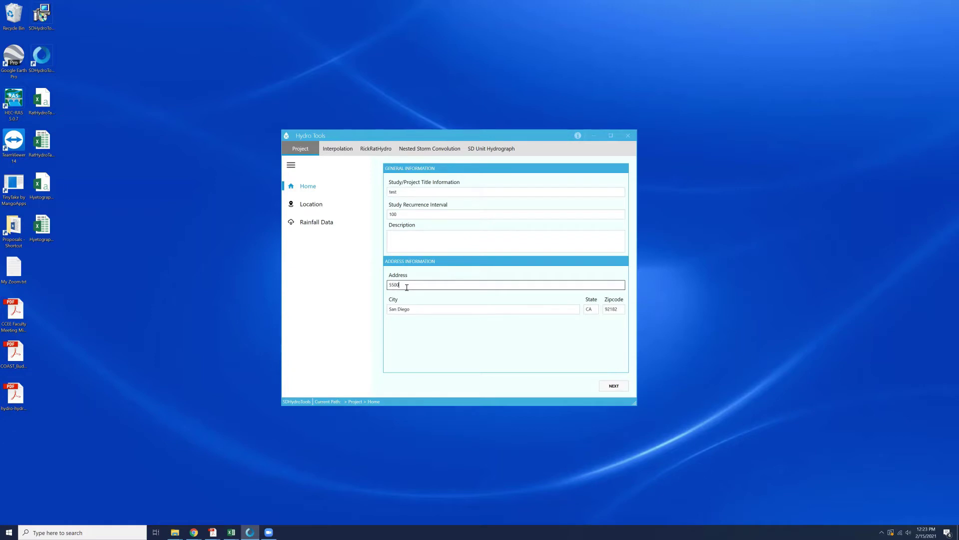
type("Campanile Drive")
left_click(412, 310)
left_click(618, 385)
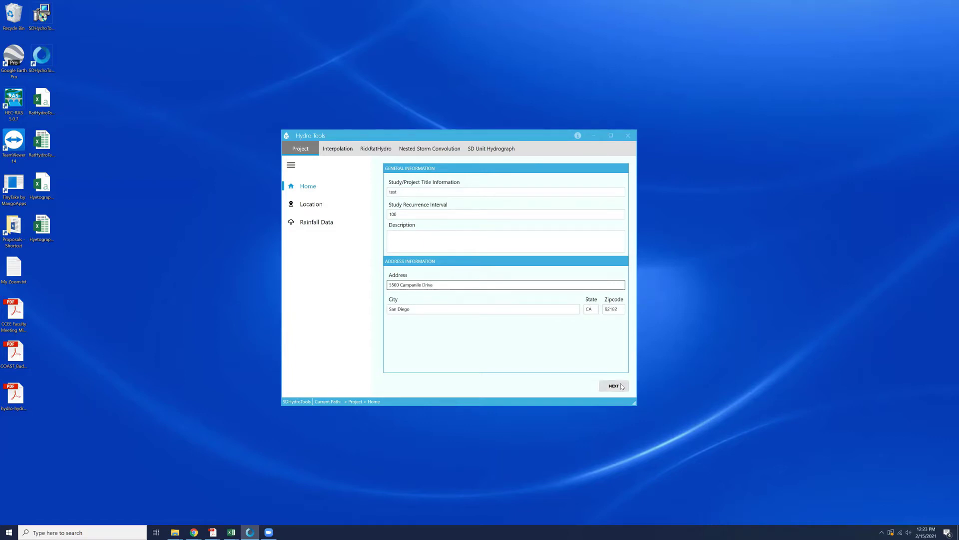
left_click(621, 386)
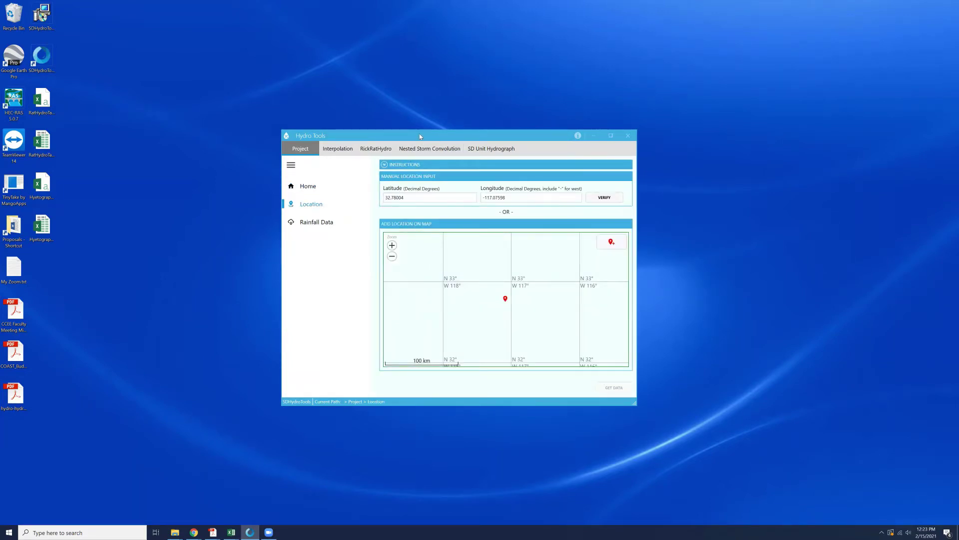
Move the Hydro Tools window aside and bring up the StreamStats.pdf report next to it
left_click_drag(422, 135, 501, 130)
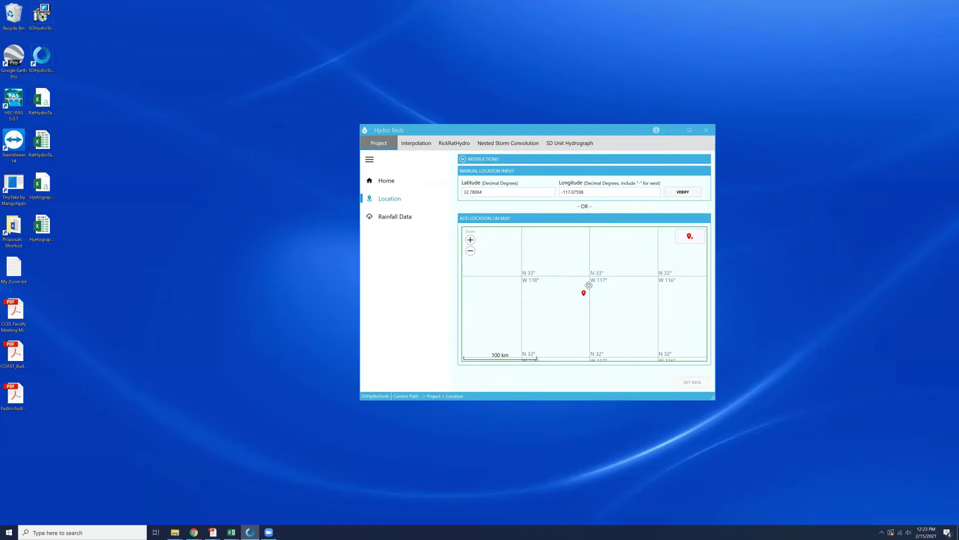
left_click(489, 192)
left_click_drag(489, 192, 465, 194)
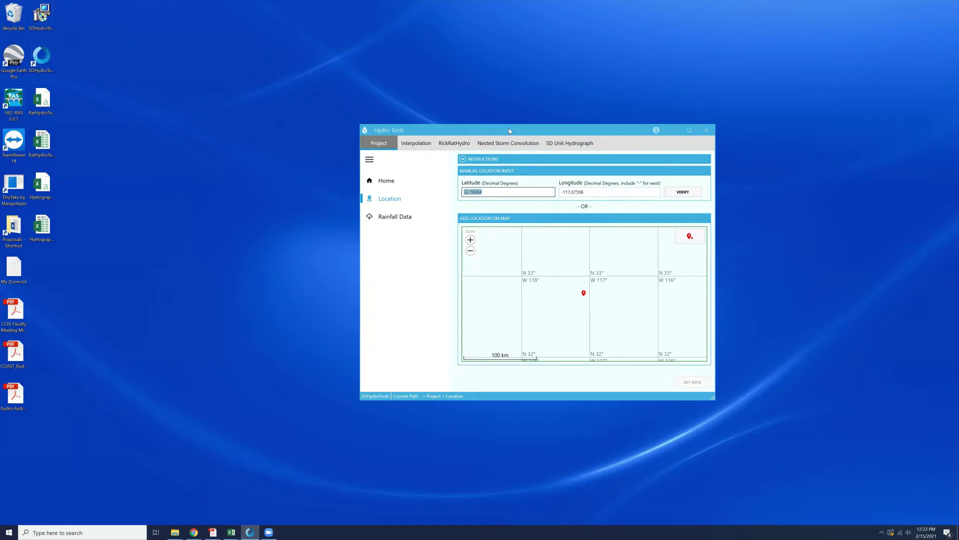
left_click_drag(508, 130, 699, 121)
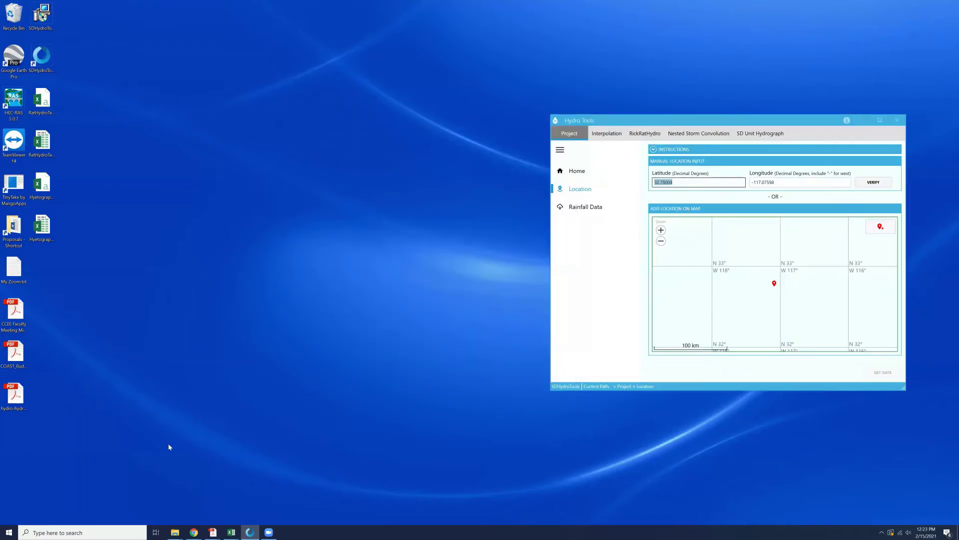
left_click(217, 531)
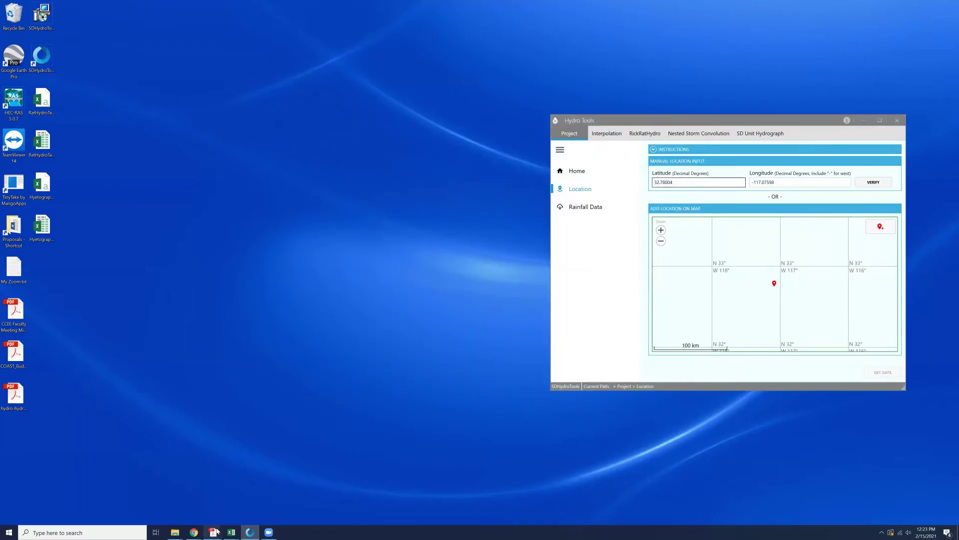
left_click(214, 513)
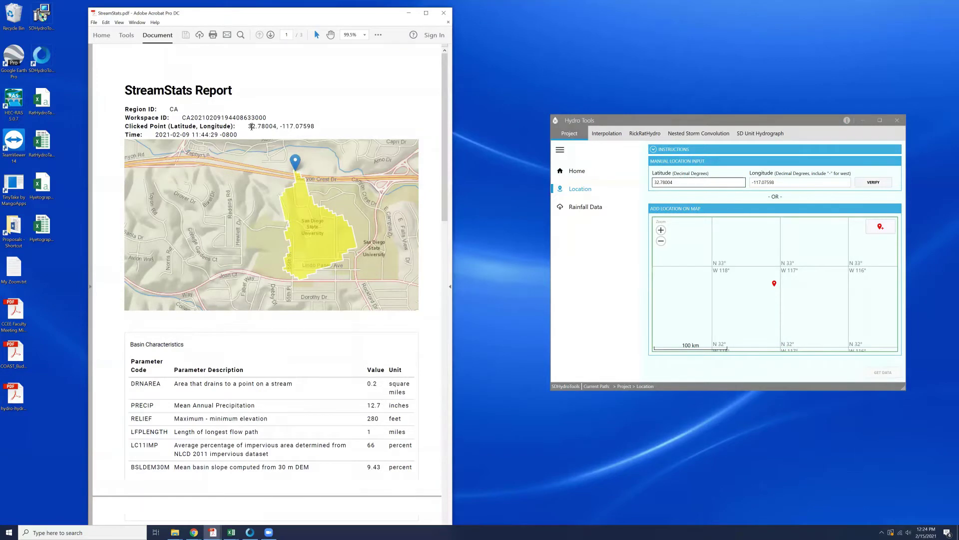
Copy the clicked point's latitude 32.78004 and longitude -117.07598 from the StreamStats report into the manual location input
mouse_move(276, 126)
left_mouse_down()
mouse_move(253, 127)
mouse_move(276, 126)
left_mouse_up()
key("ctrl+c")
left_click_drag(674, 182, 648, 187)
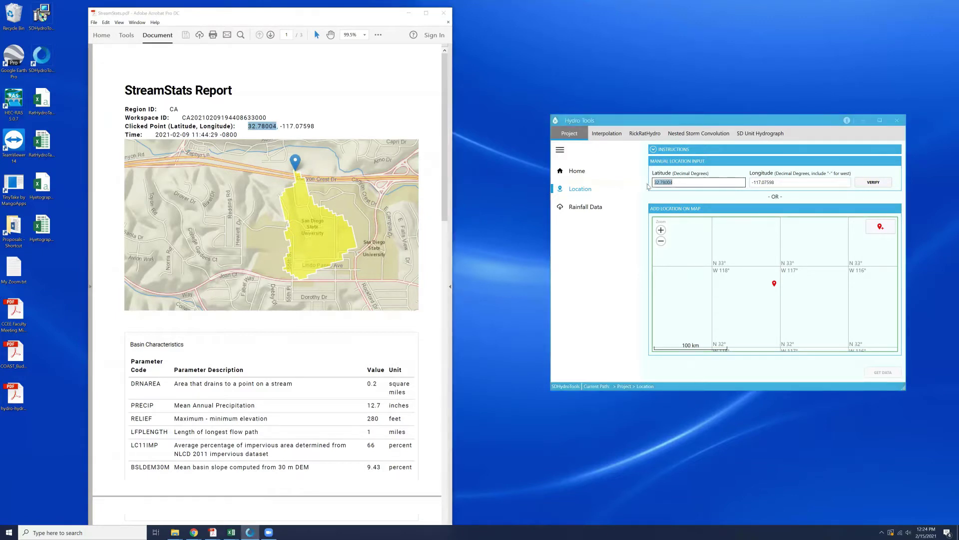
key("ctrl+v")
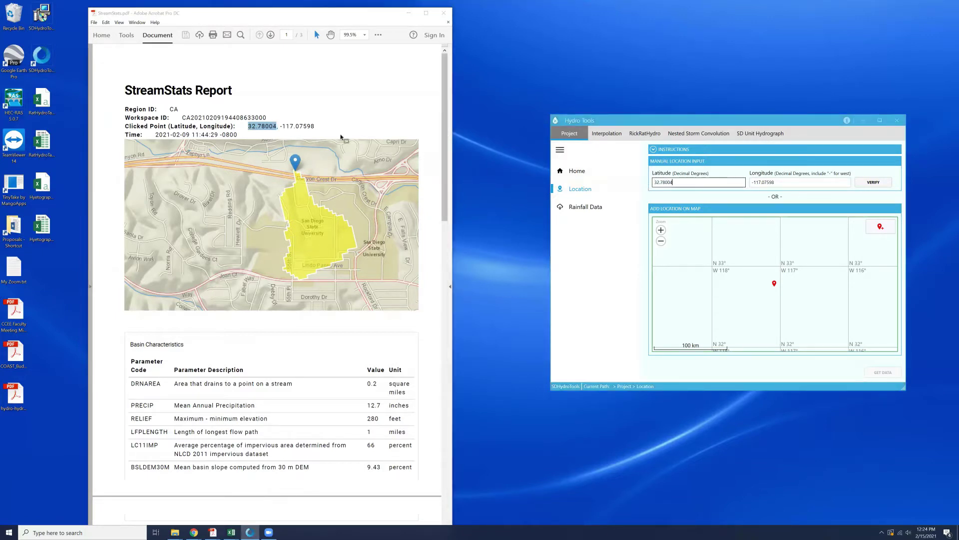
left_click_drag(280, 126, 315, 126)
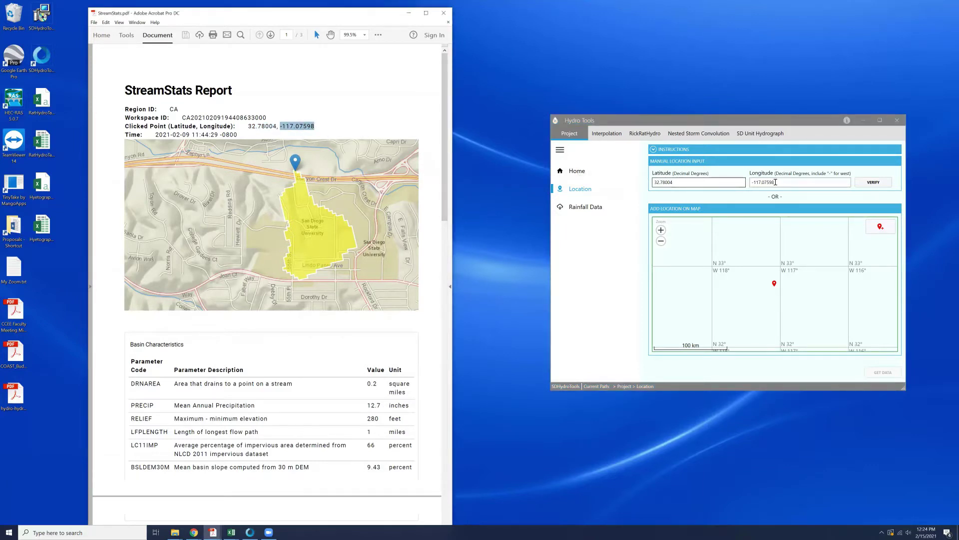
left_click_drag(775, 181, 752, 184)
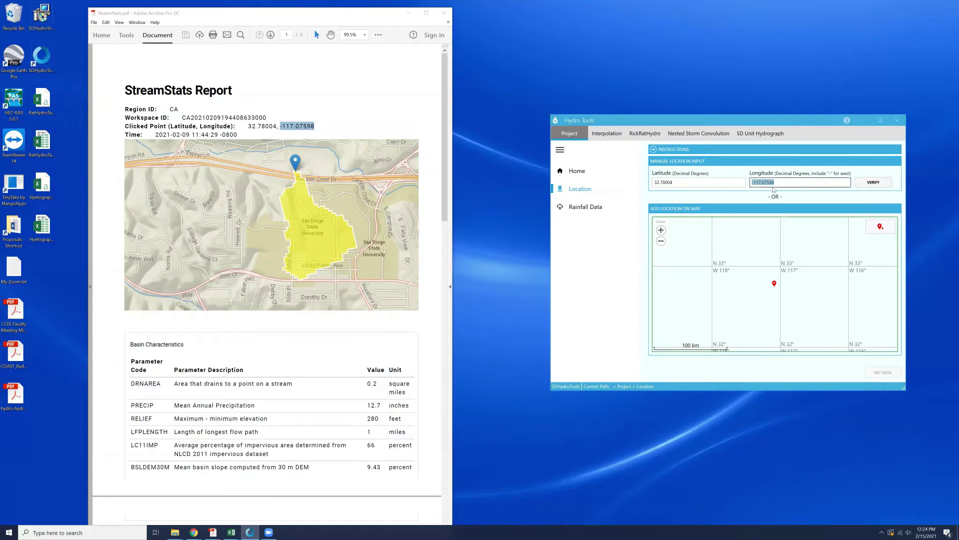
left_click(775, 184)
Verify the entered coordinates and retrieve the rainfall data for that location
left_click(873, 183)
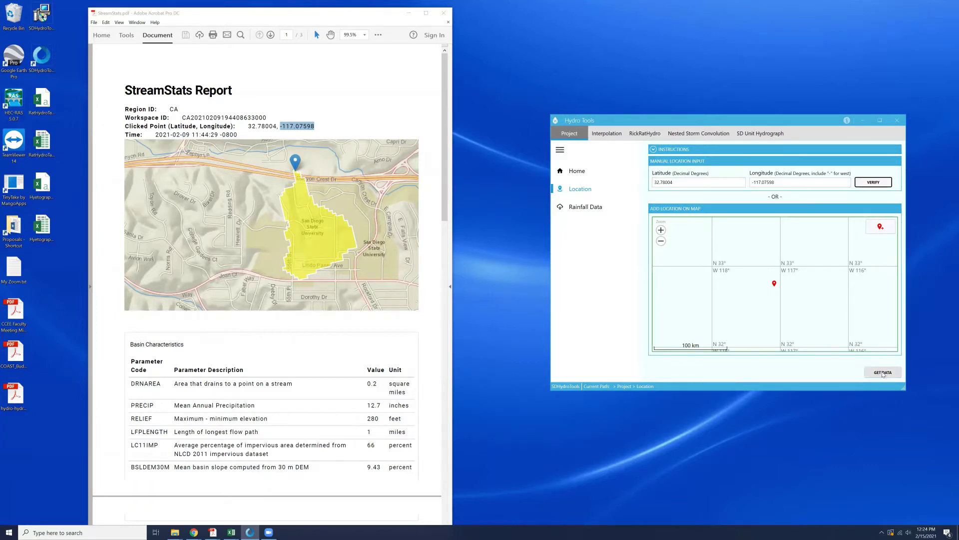
left_click(883, 373)
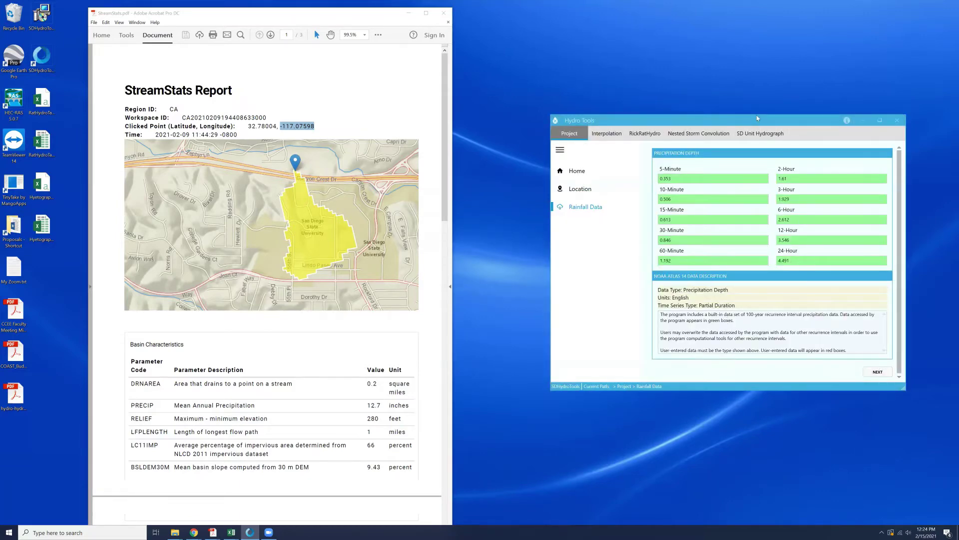
left_click_drag(750, 120, 686, 85)
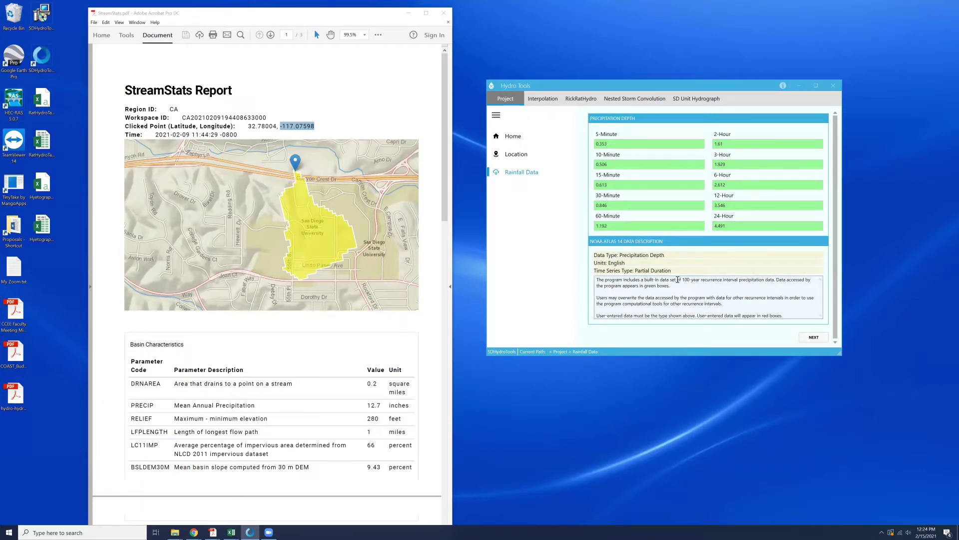
Review the precipitation depths and the data description's notes on the recurrence interval and user-entered values
left_click_drag(682, 280, 741, 280)
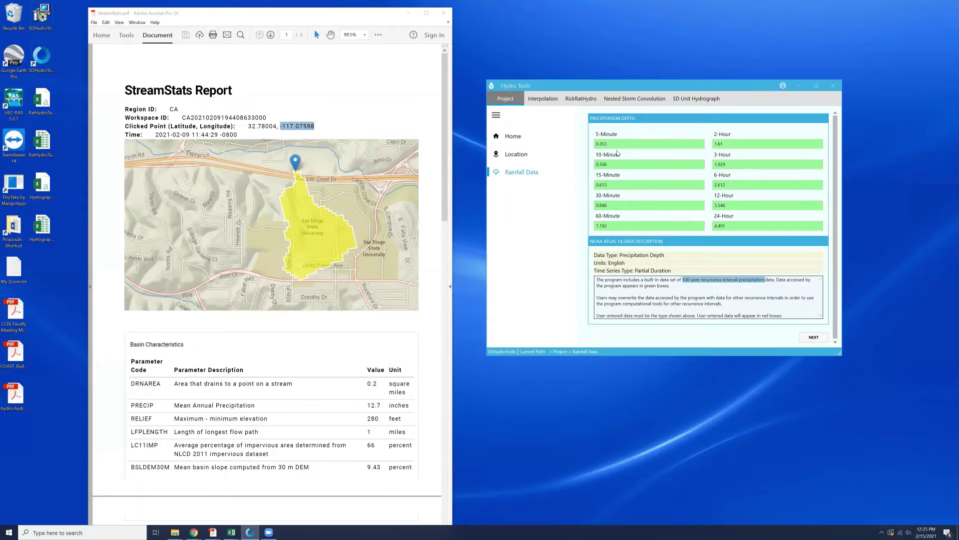
left_click(615, 144)
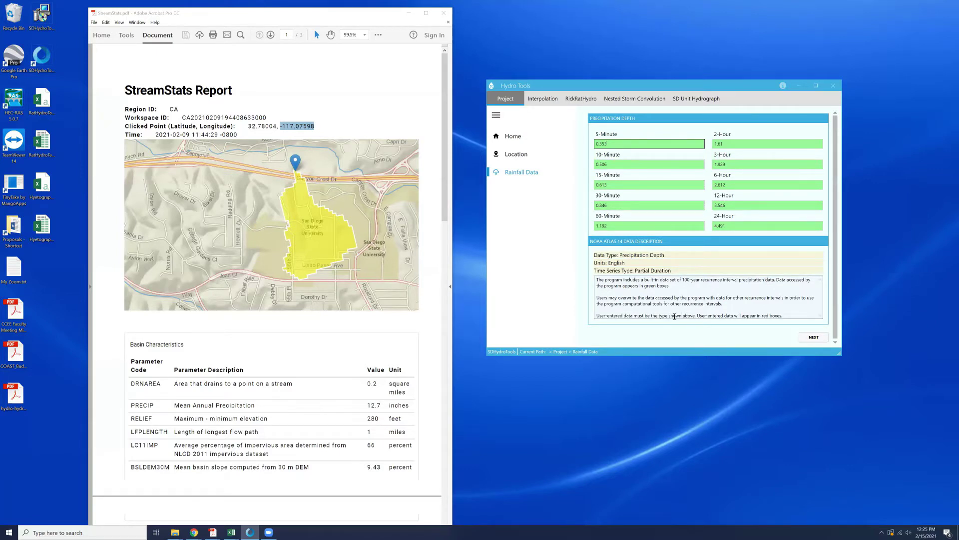
left_click_drag(757, 315, 783, 316)
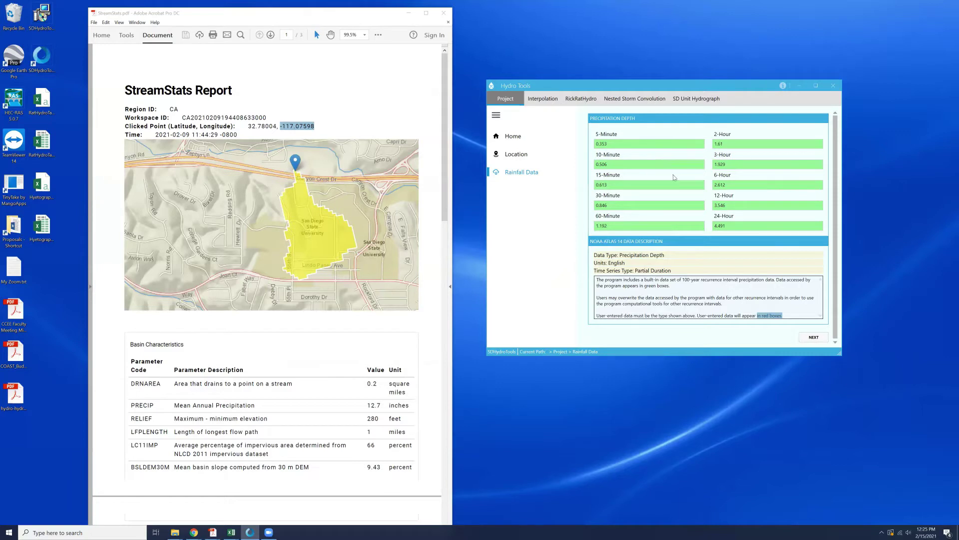
Proceed to interpolation and run it for a time of 45 minutes
left_click(814, 338)
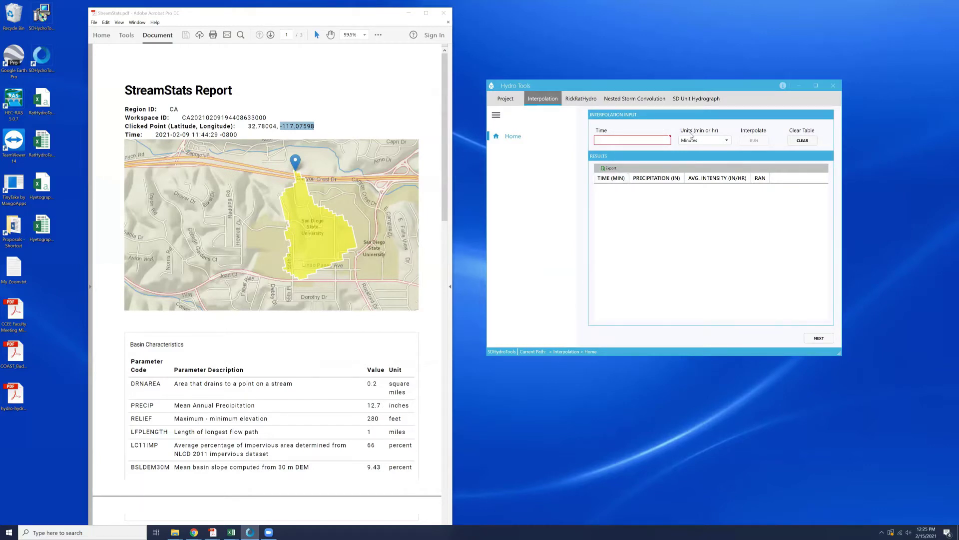
left_click(505, 98)
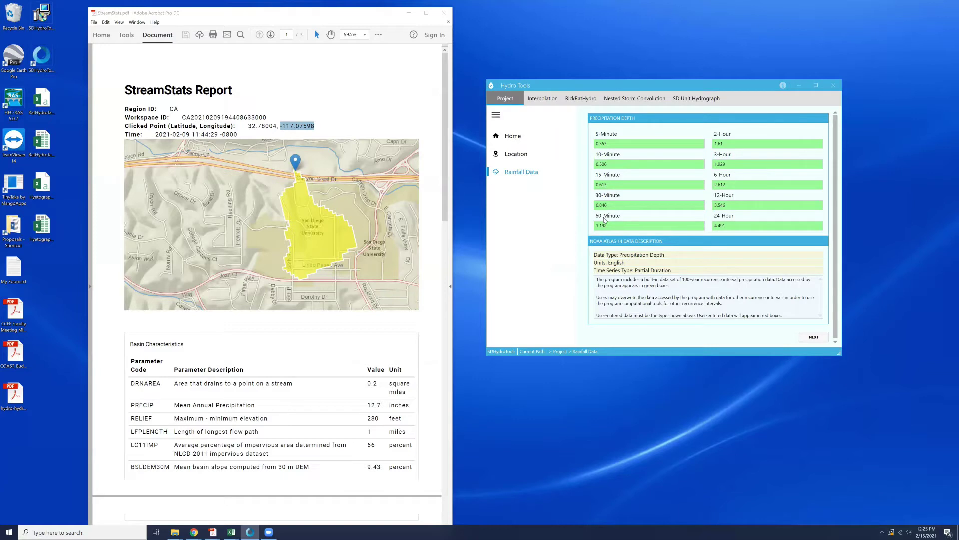
left_click(800, 338)
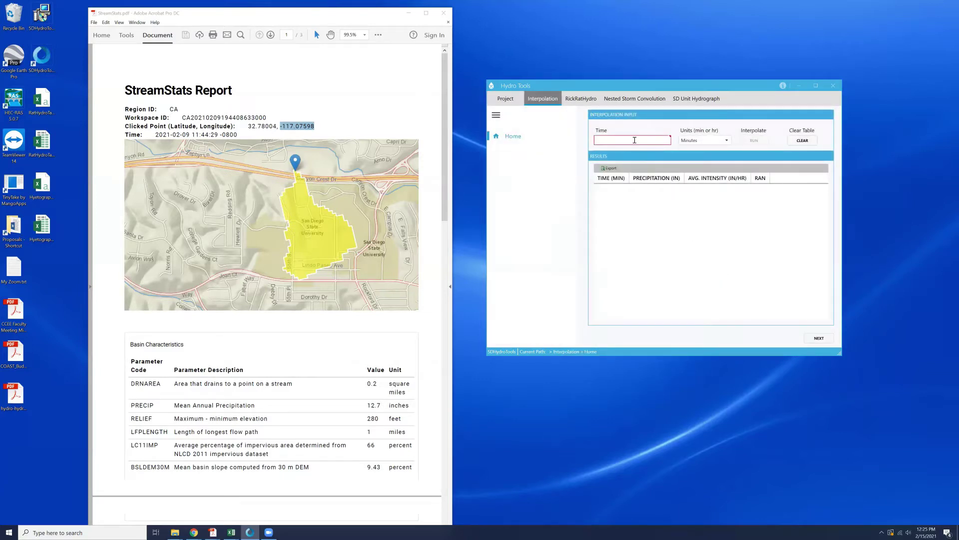
left_click(635, 140)
type("45")
left_click(754, 140)
Compare the 45-minute interpolation result with the project's 30-minute and 60-minute precipitation depths
left_click(618, 195)
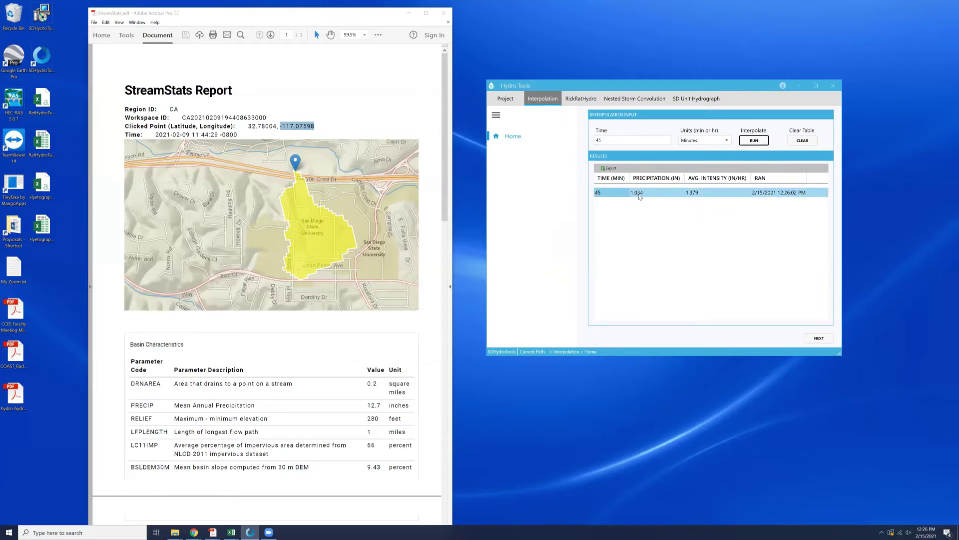
left_click(515, 105)
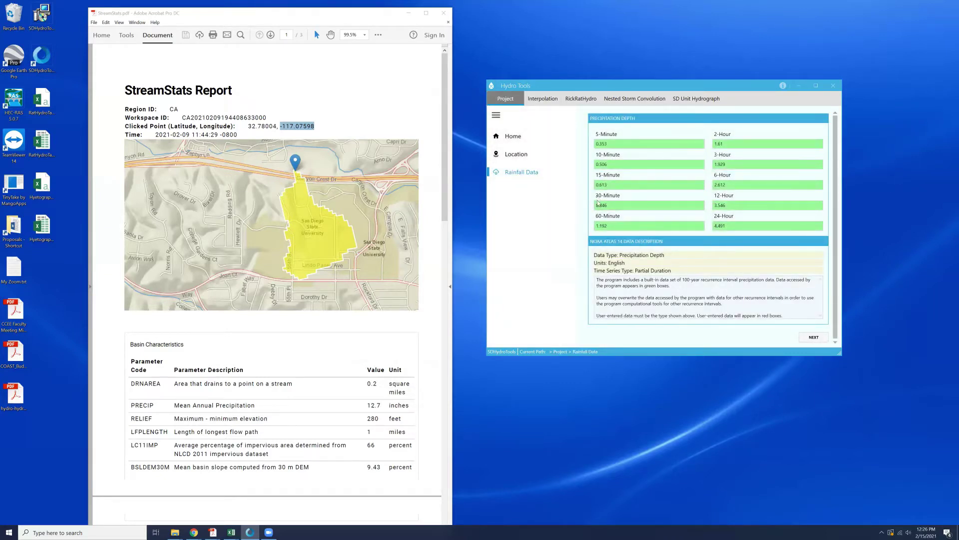
left_click(814, 337)
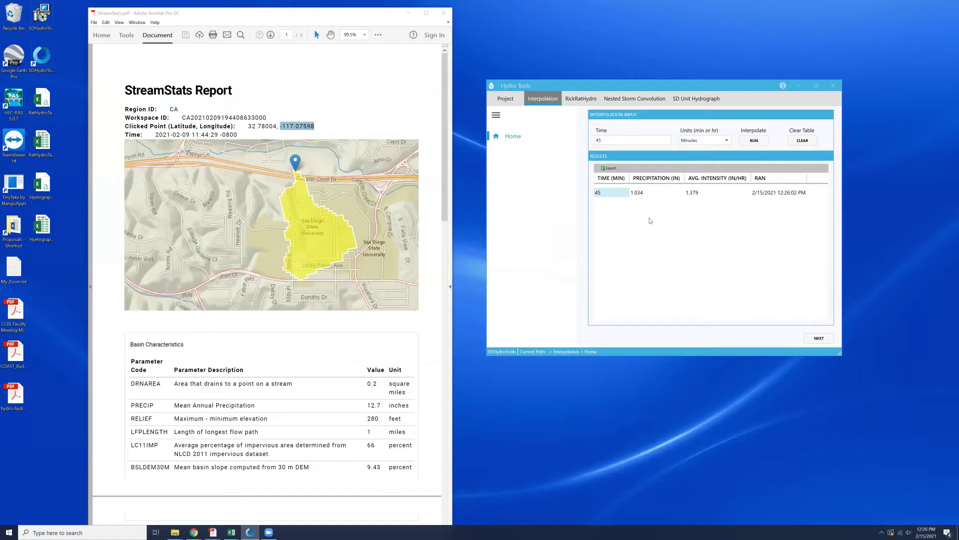
Open the RickRatHydro inputs and find the time of concentration nomograph, Figure 3-4, in the hydrology manual PDF
left_click(819, 340)
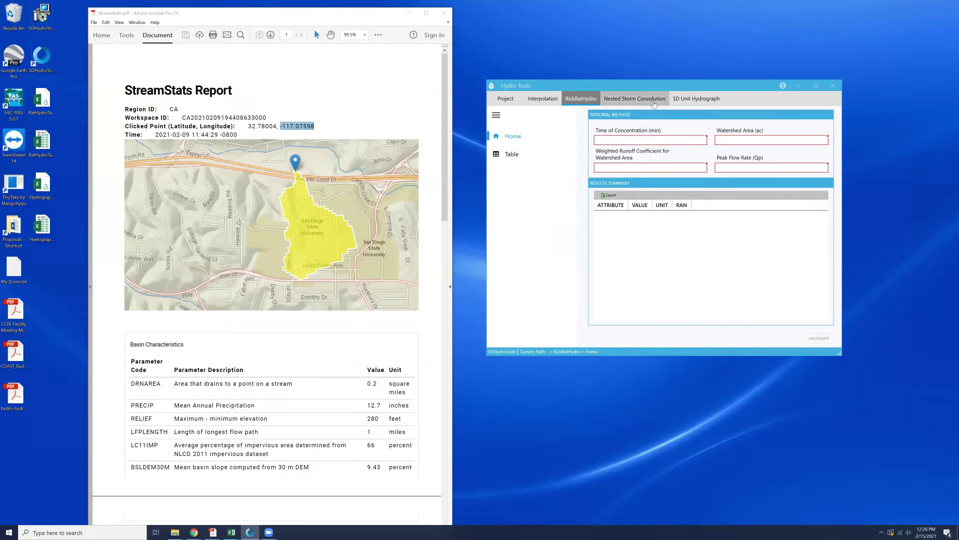
left_click_drag(665, 90, 739, 104)
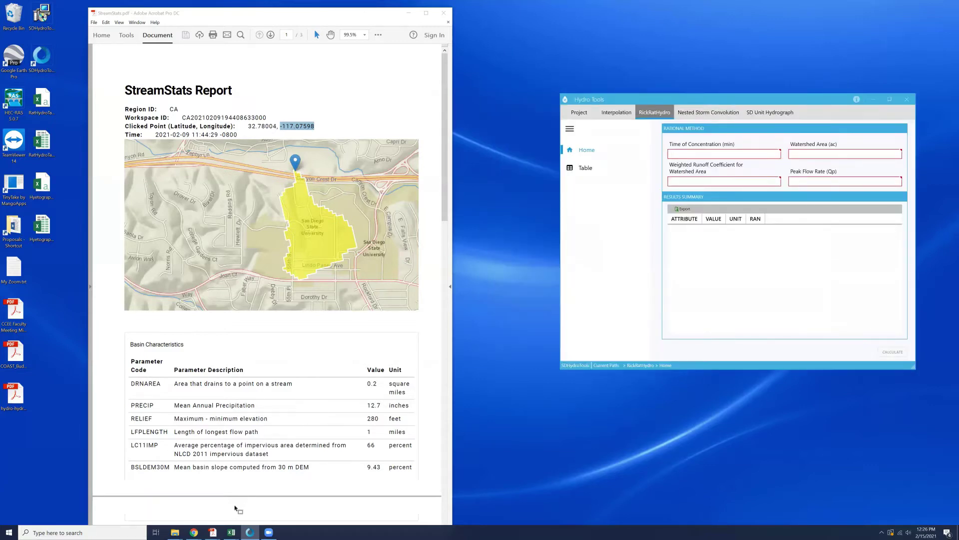
mouse_move(213, 533)
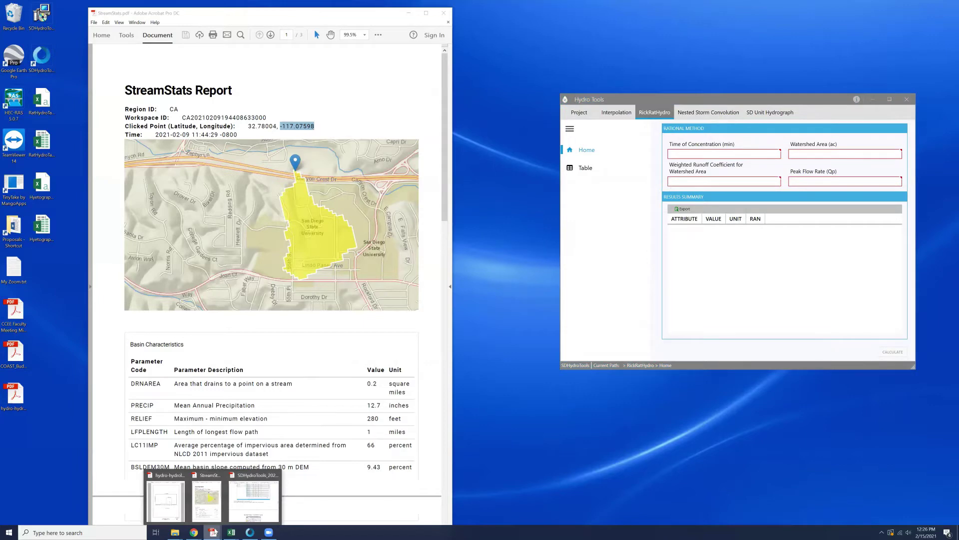
left_click(177, 514)
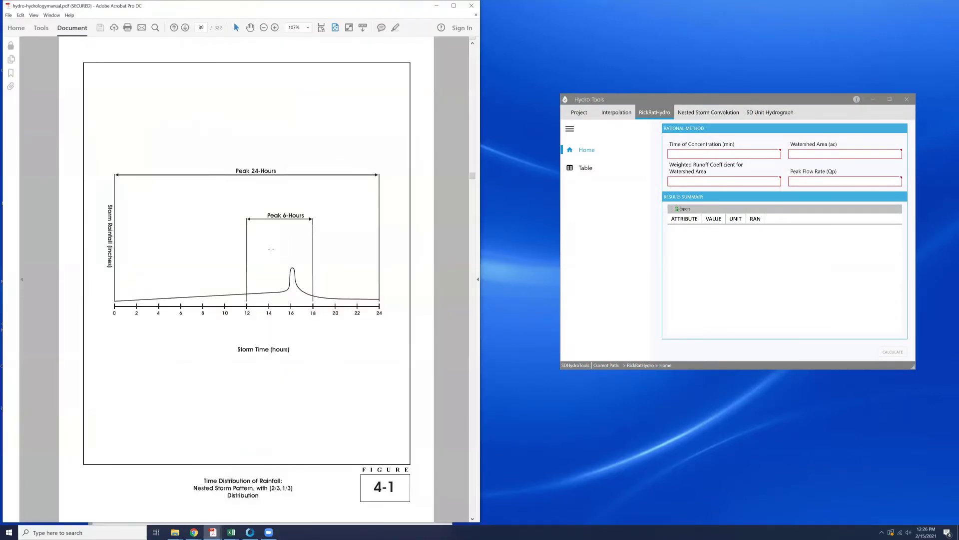
scroll(271, 249, "up", 20)
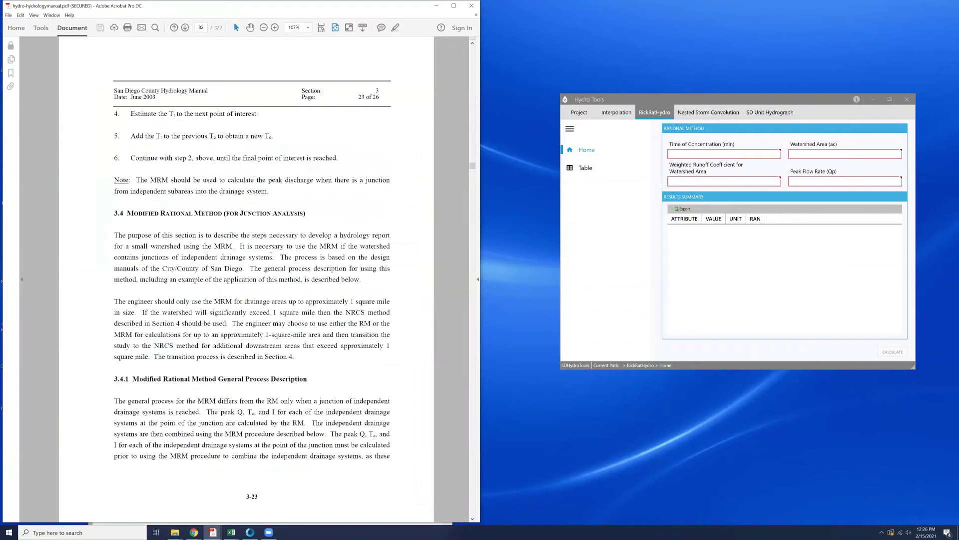
scroll(271, 249, "up", 20)
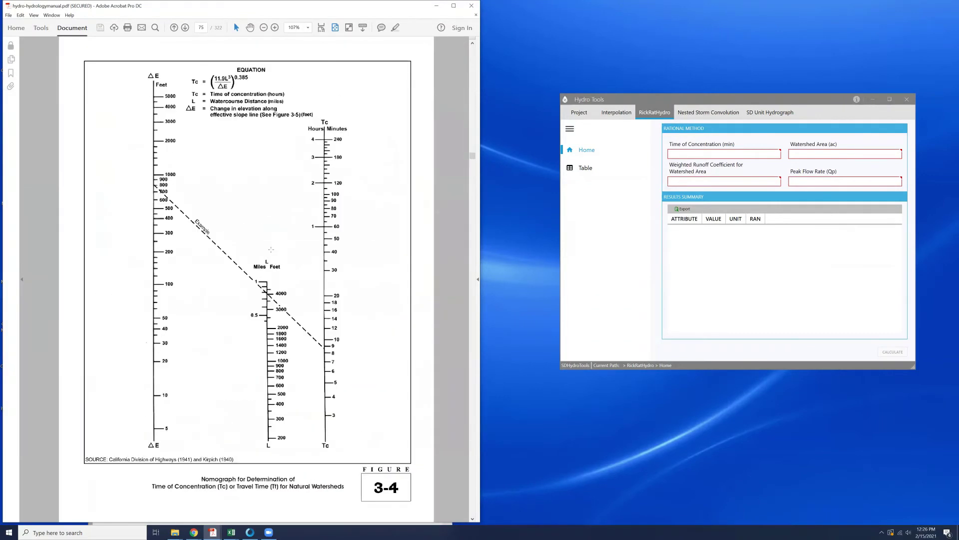
Go back to the start of Section 3 on the rational method in the hydrology manual and consult its intensity-duration chart, Figure 3-1
scroll(270, 250, "up", 20)
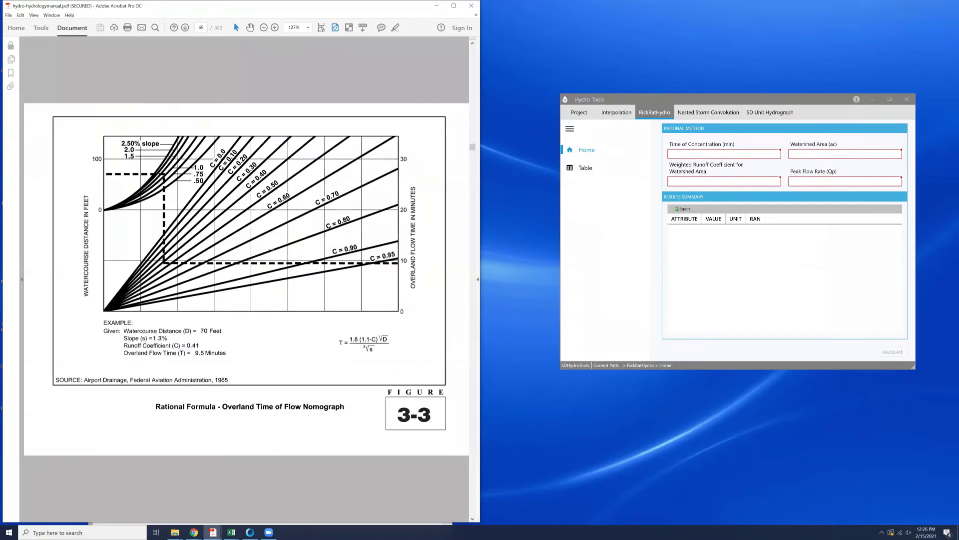
scroll(270, 249, "up", 20)
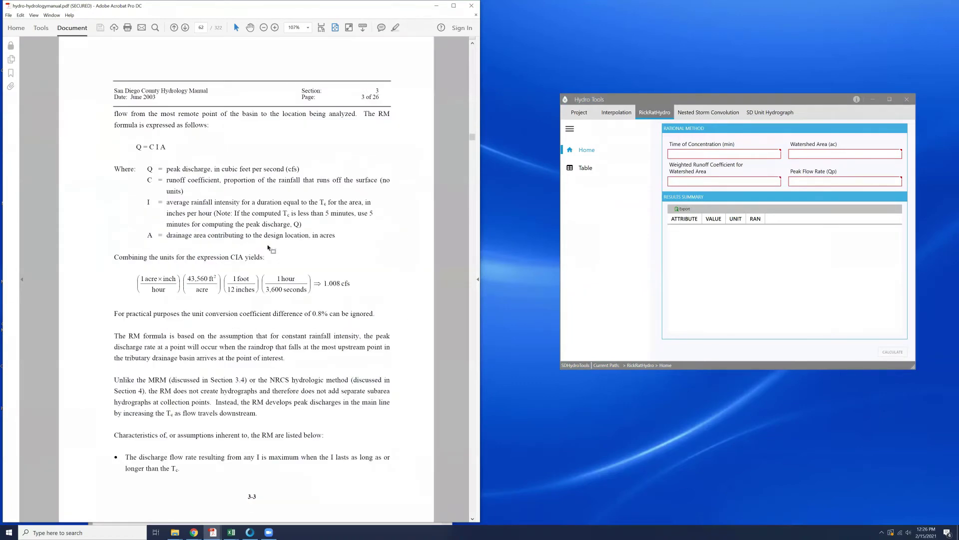
scroll(270, 248, "up", 10)
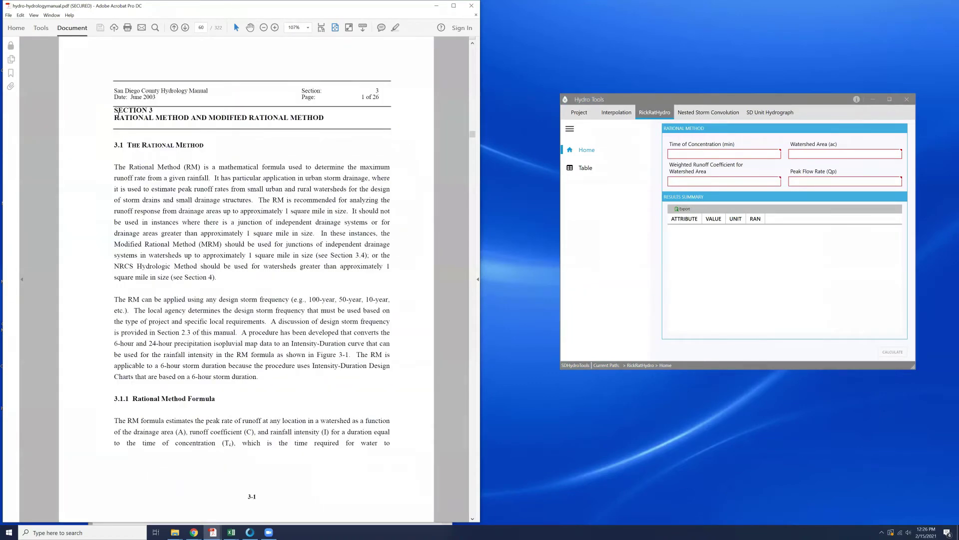
left_click_drag(114, 109, 318, 123)
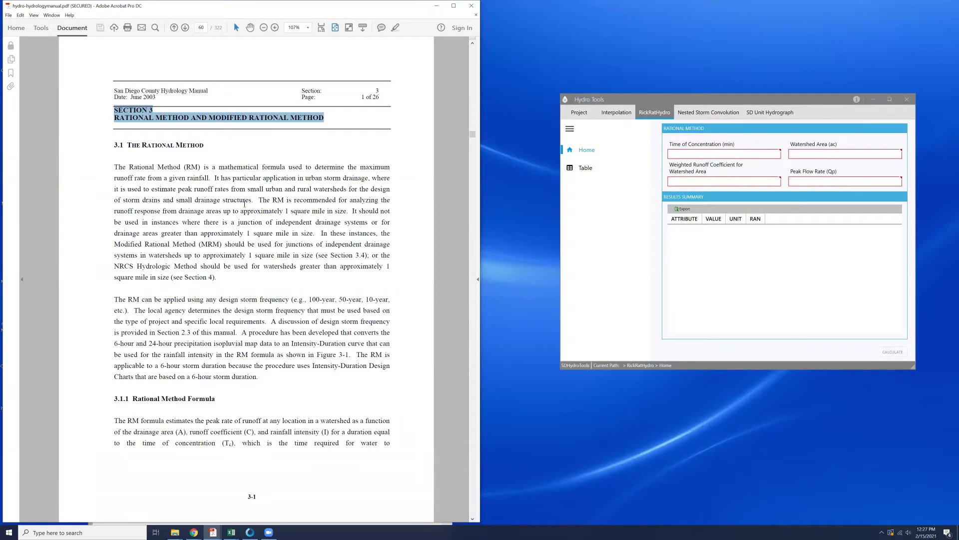
left_click(341, 355)
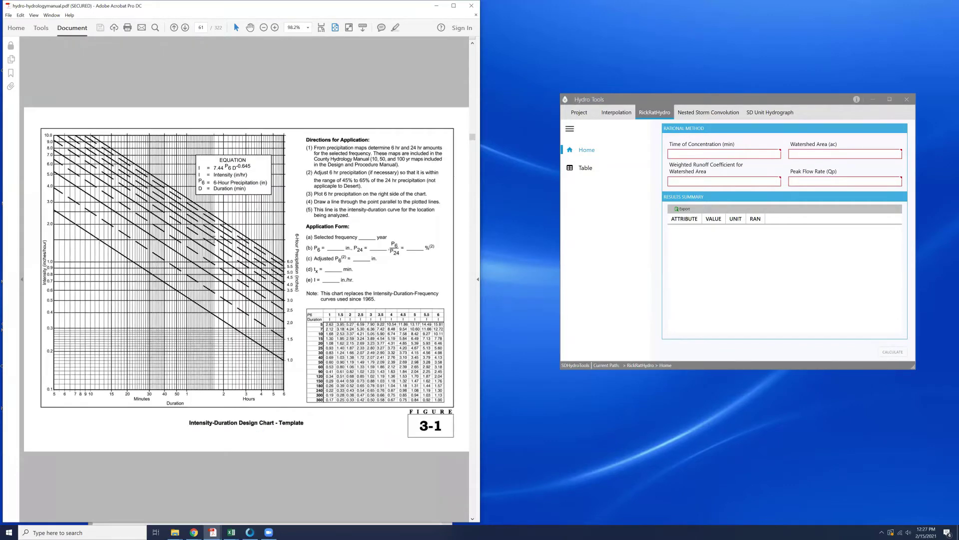
key("alt+Left")
Review the manual's Section 3.1.4 on time of concentration, including the overland flow nomograph in Figure 3-3 and Table 3-2
scroll(214, 239, "down", 3)
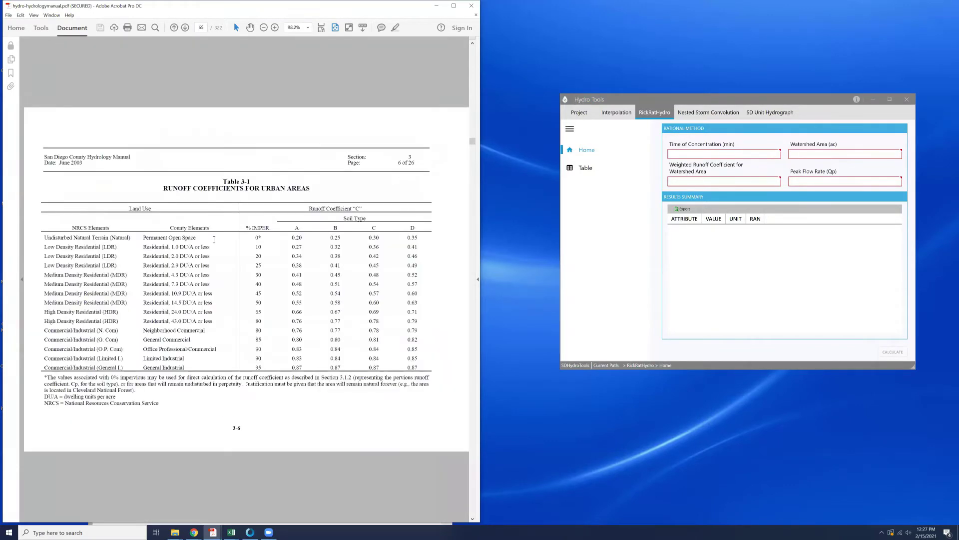
scroll(214, 242, "down", 2)
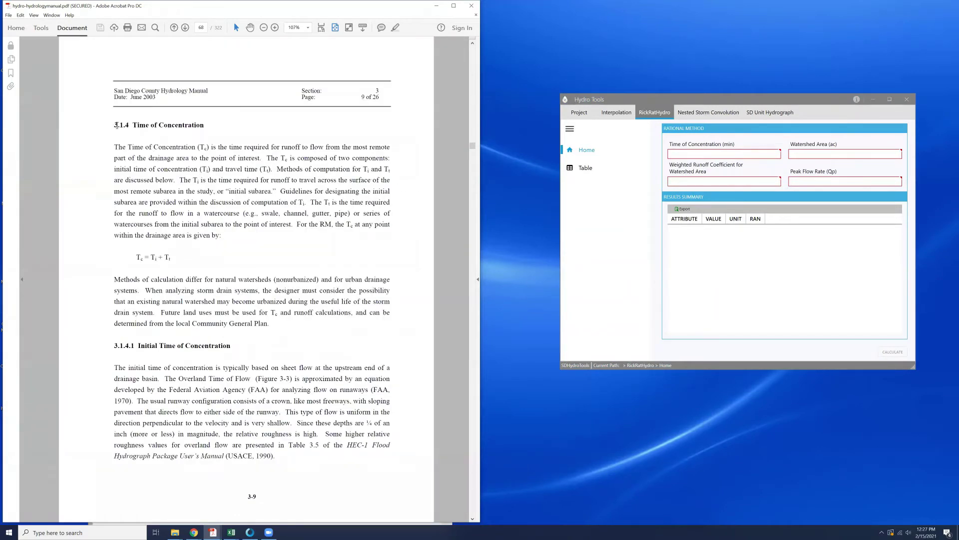
left_click_drag(115, 127, 202, 129)
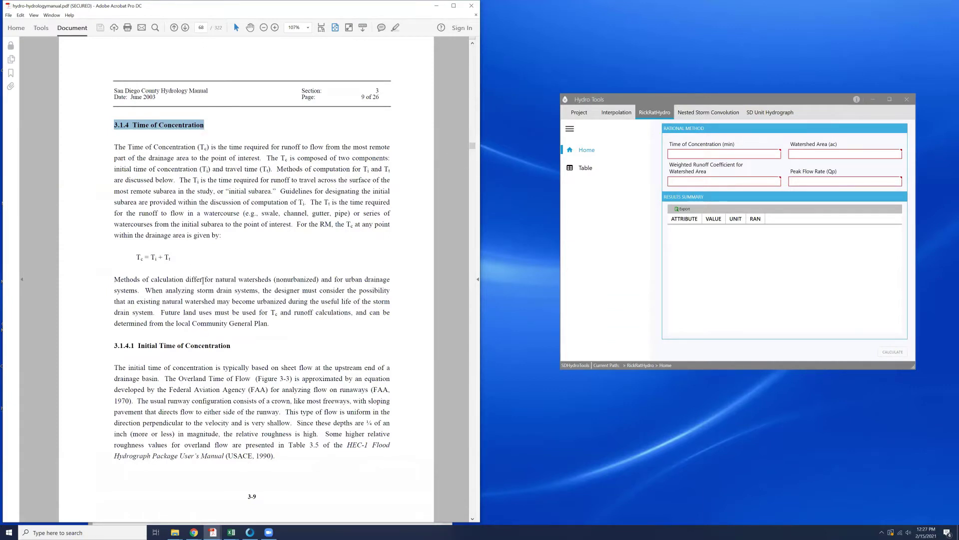
scroll(221, 300, "down", 1)
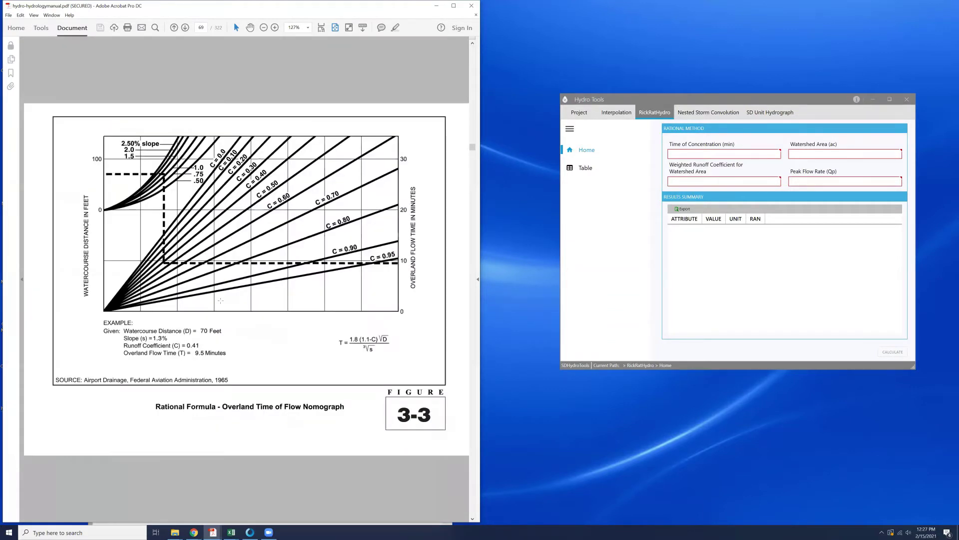
scroll(257, 223, "down", 1)
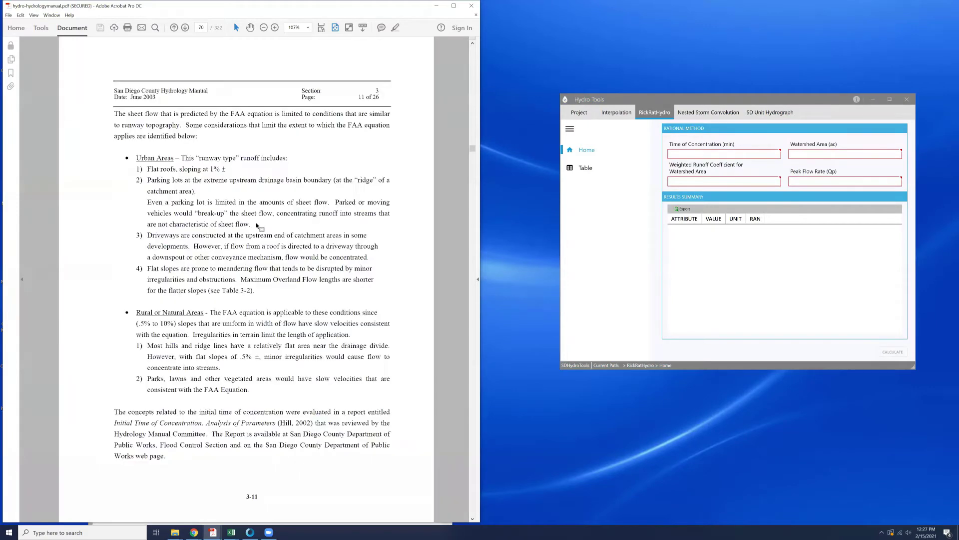
scroll(288, 215, "down", 1)
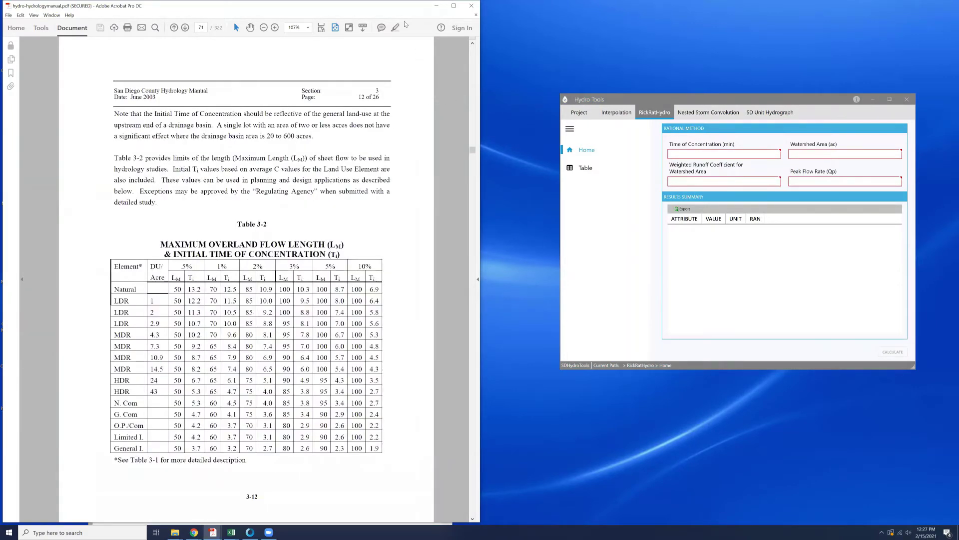
Put the hydrology manual away and review the watershed map and basin characteristics in the StreamStats report
left_click_drag(435, 9, 448, 40)
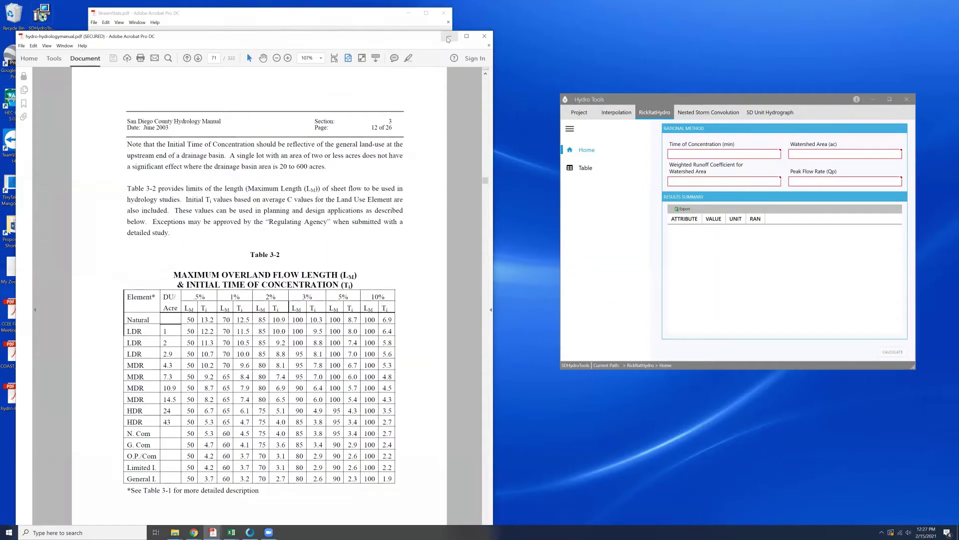
left_click(447, 37)
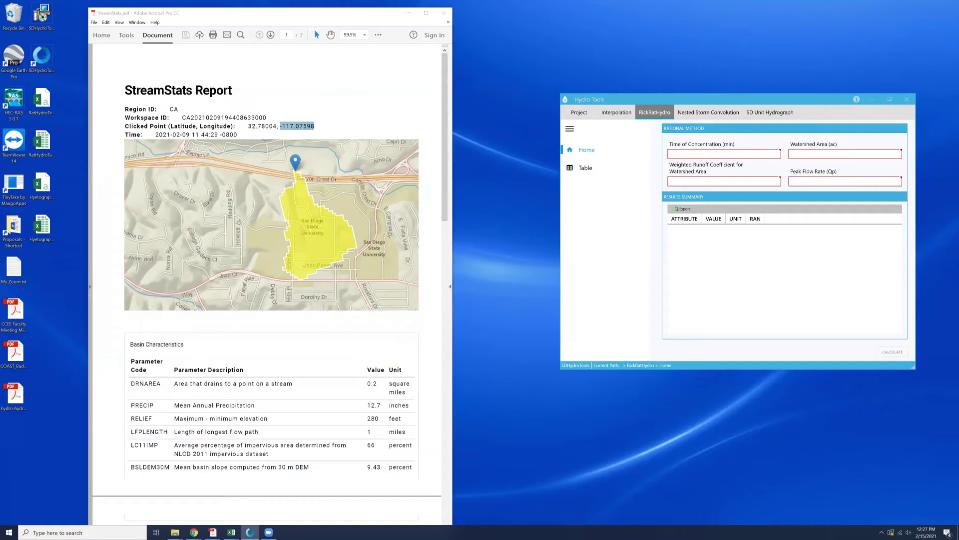
scroll(321, 234, "down", 1)
scroll(321, 234, "down", 2)
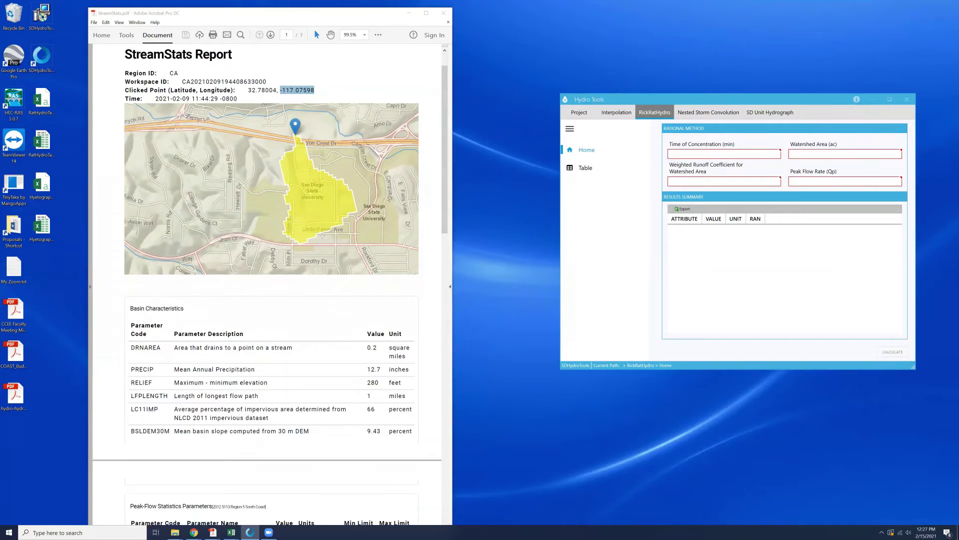
scroll(220, 148, "up", 1)
scroll(202, 279, "down", 3)
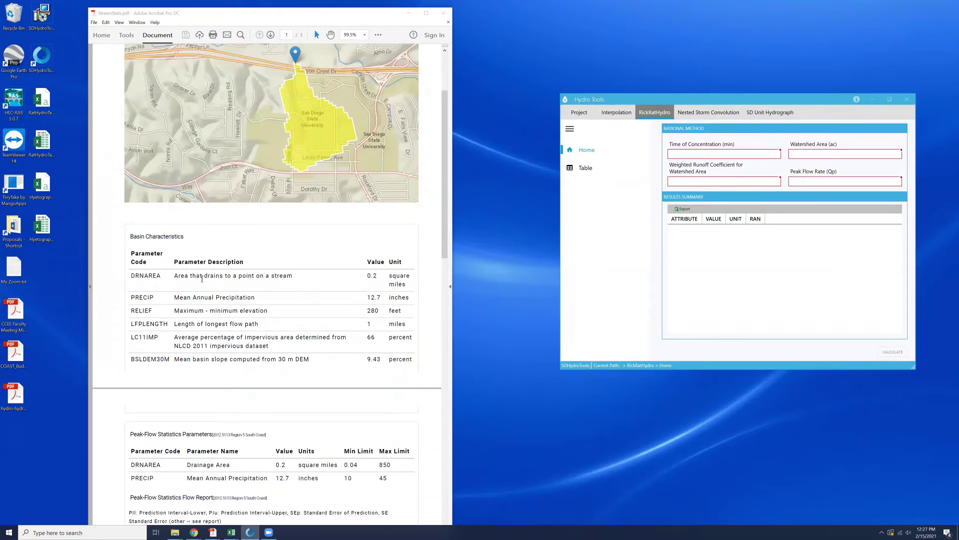
scroll(202, 279, "down", 2)
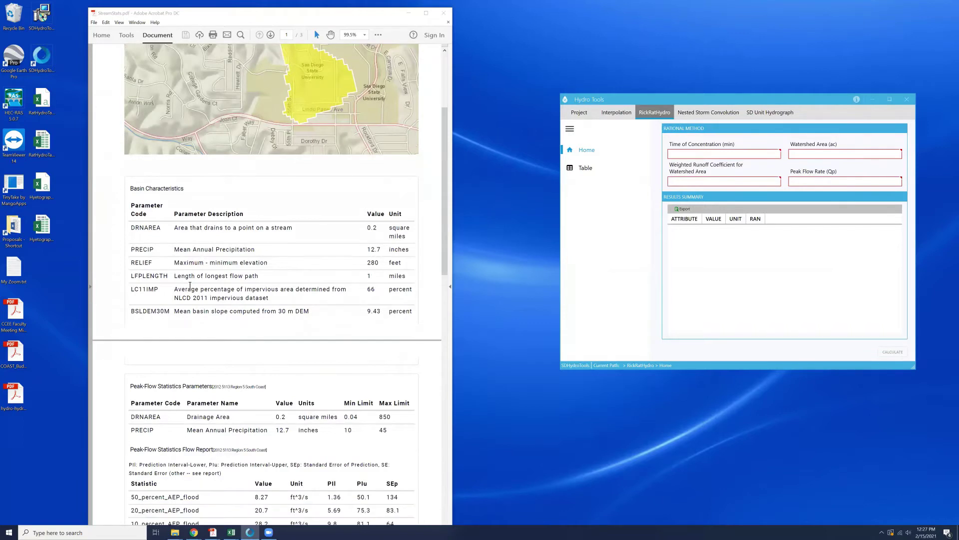
Highlight the longest flow path and maximum-minimum elevation entries in the report, and set the RickRatHydro time of concentration to 20 min
left_click_drag(175, 275, 257, 275)
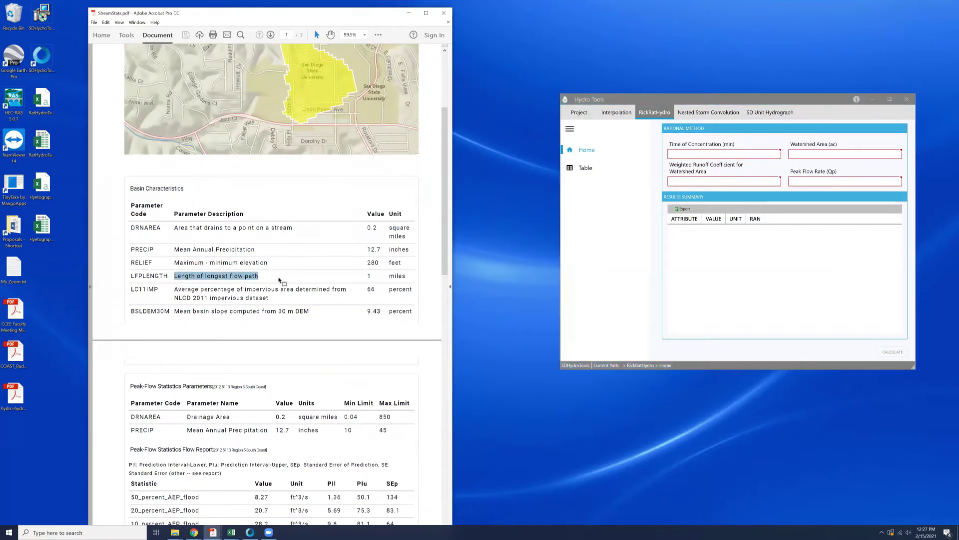
scroll(278, 277, "down", 2)
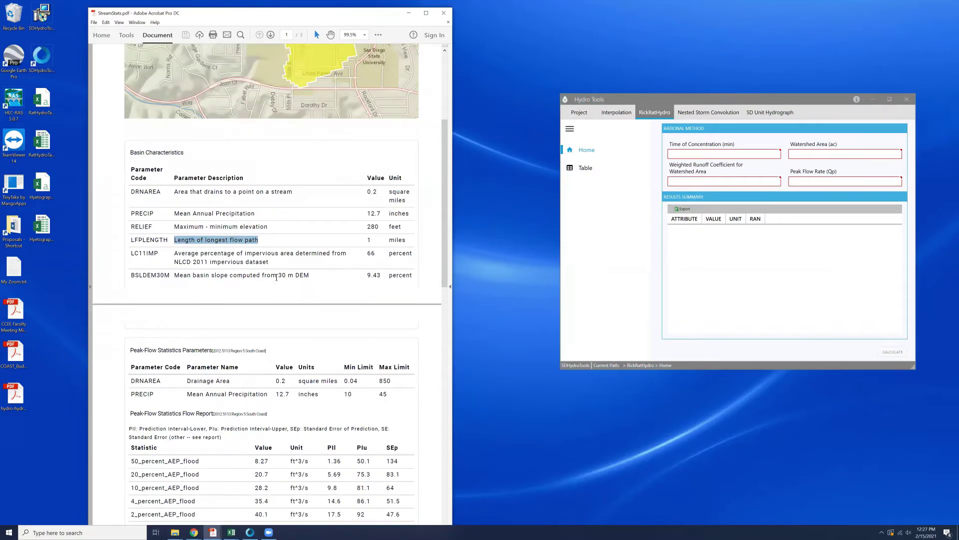
scroll(276, 280, "down", 2)
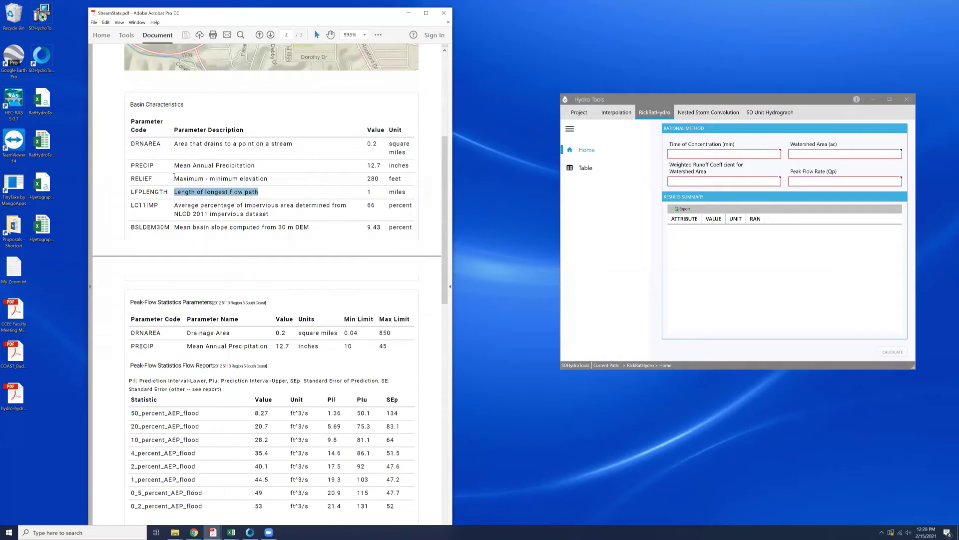
left_click_drag(175, 177, 675, 151)
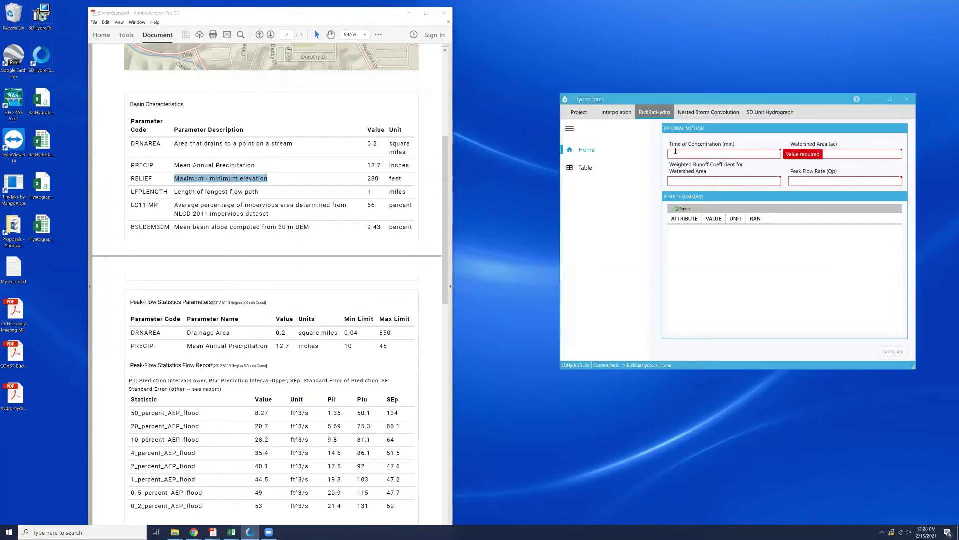
type("20")
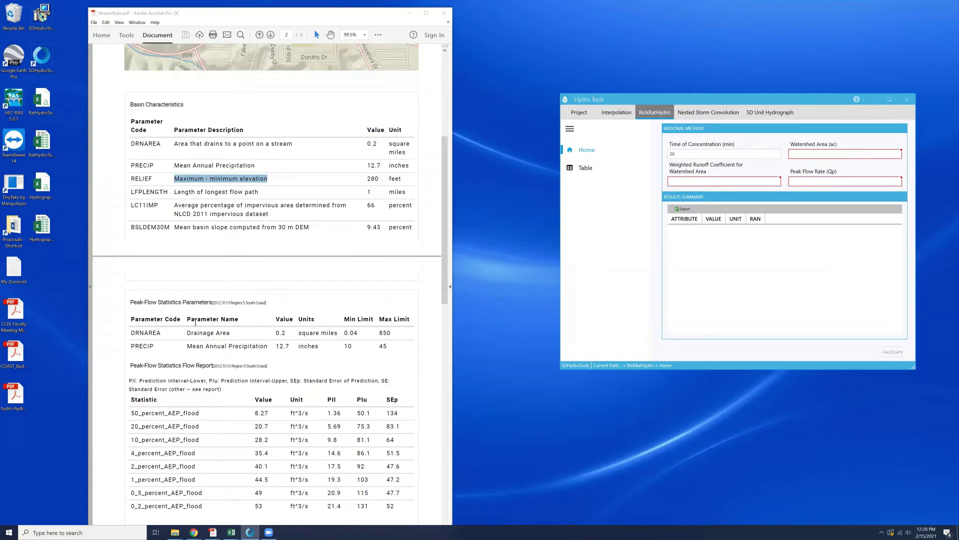
Take the drainage area from the StreamStats report and search Google in a new Chrome window for "0.2 sq mile to acre"
left_click(285, 333)
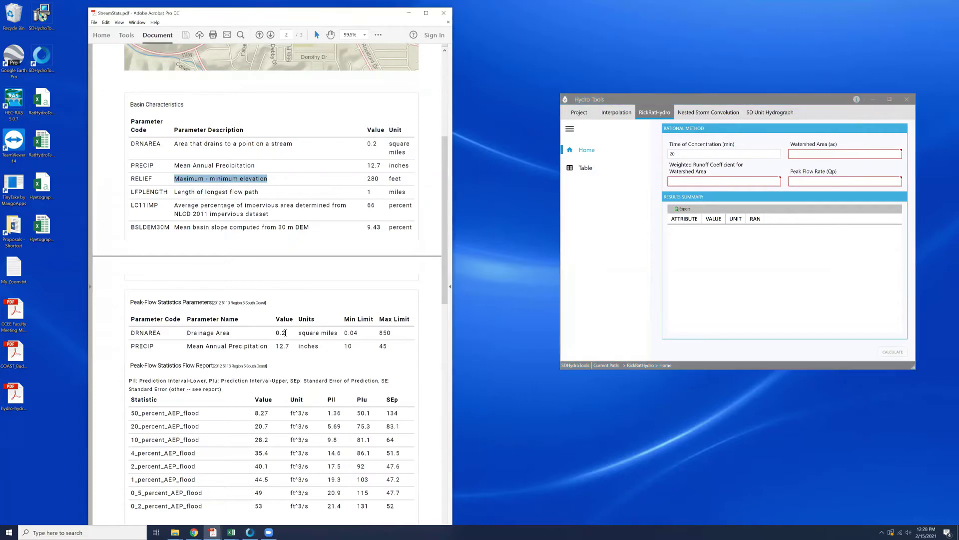
left_click(285, 332)
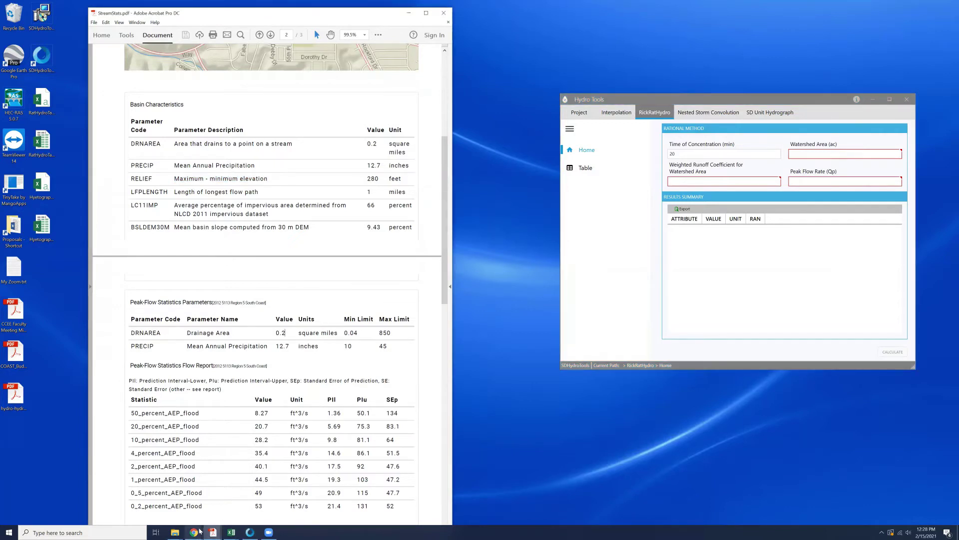
left_click_drag(199, 531, 195, 493)
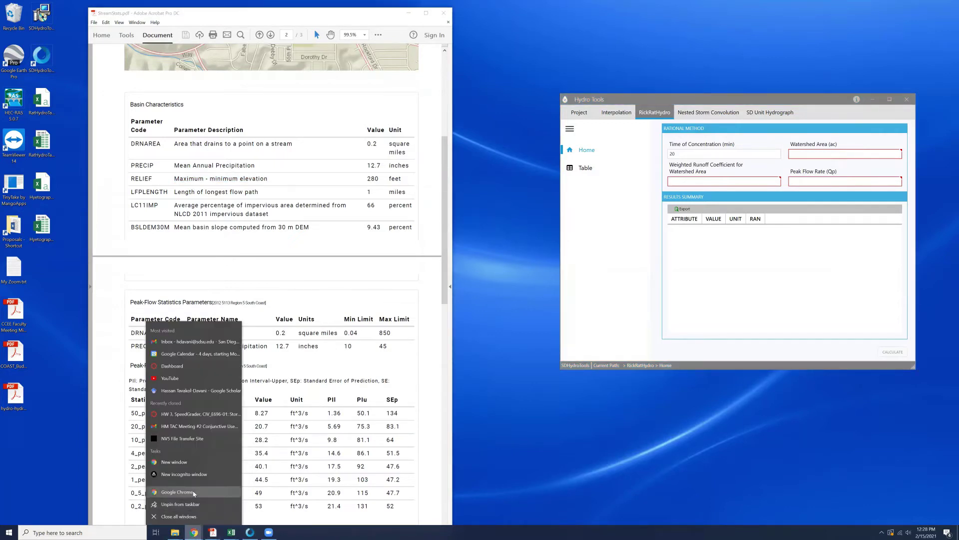
left_click(194, 493)
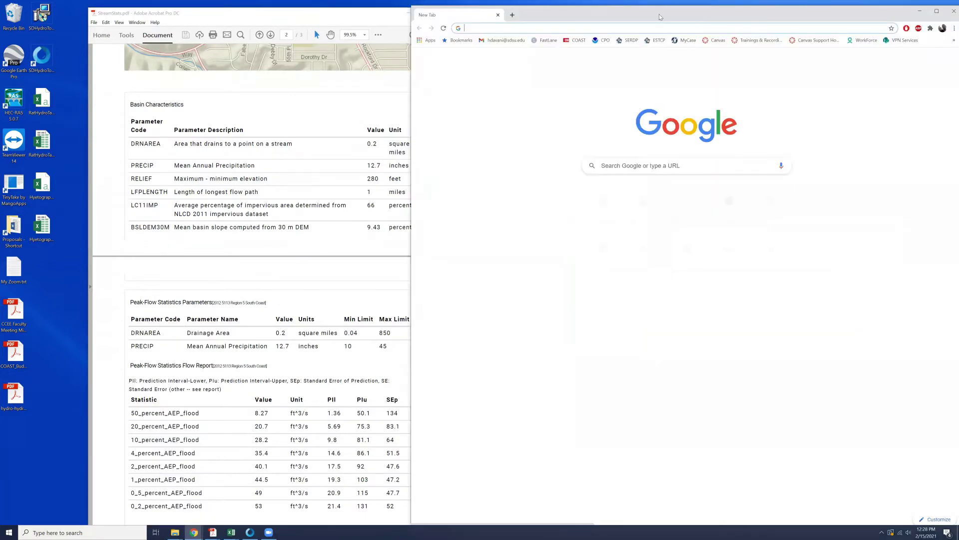
left_click_drag(660, 18, 652, 40)
type("0.2")
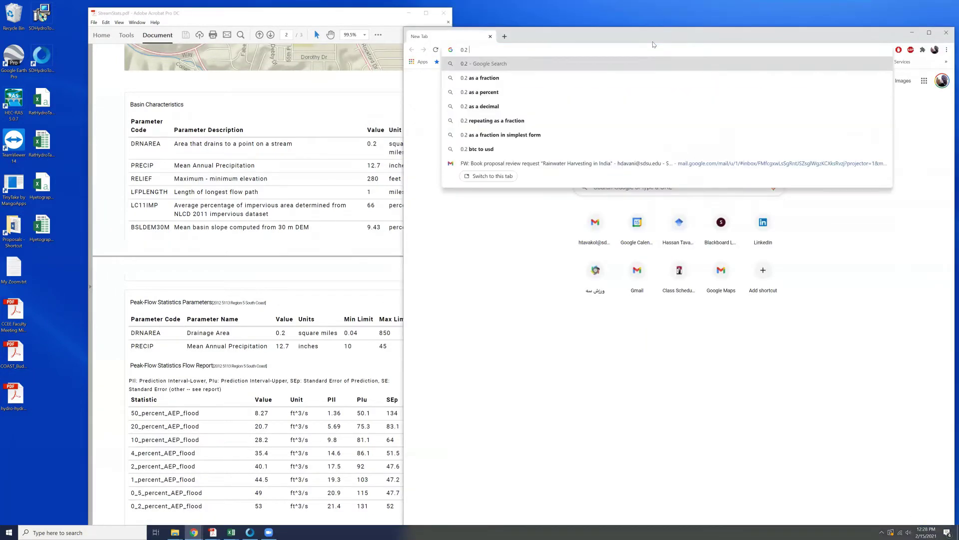
type(" sq mile ")
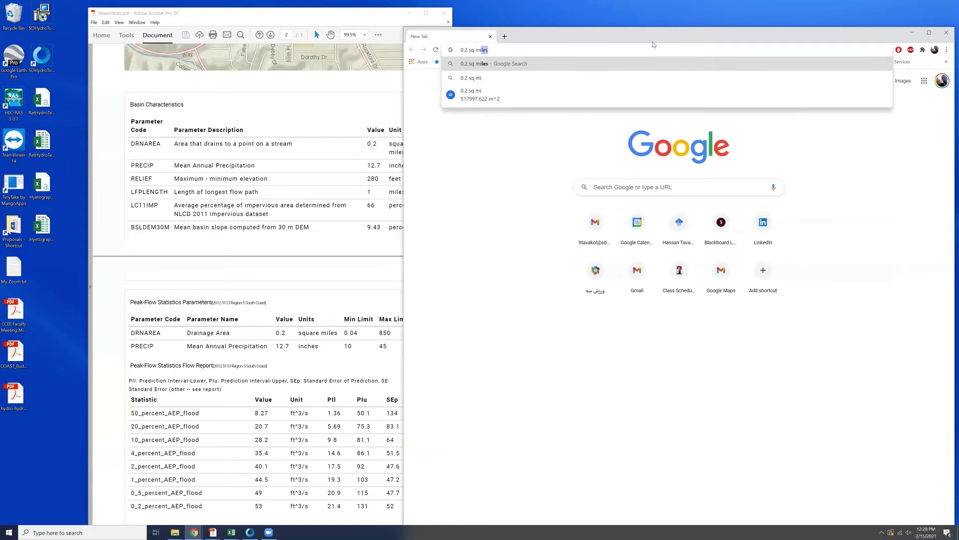
type("to acre")
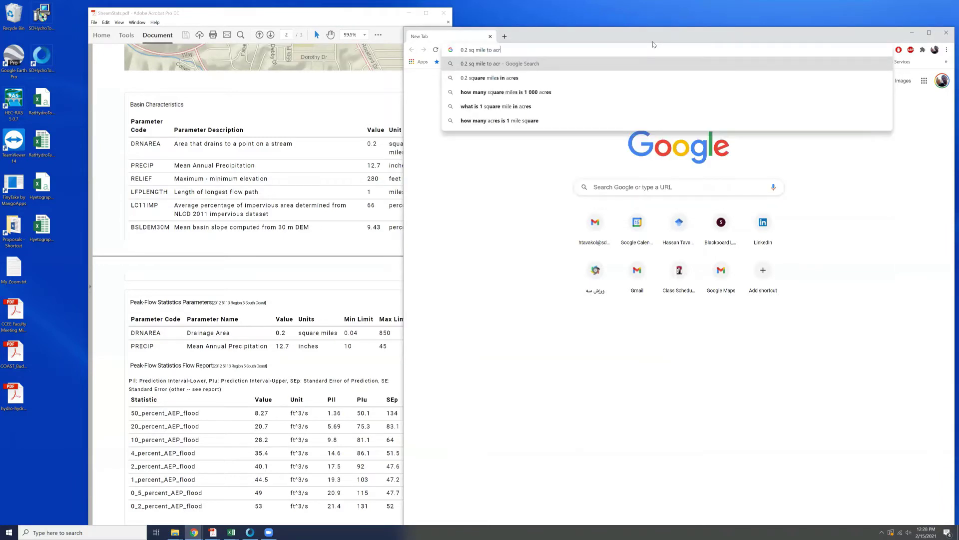
key("Return")
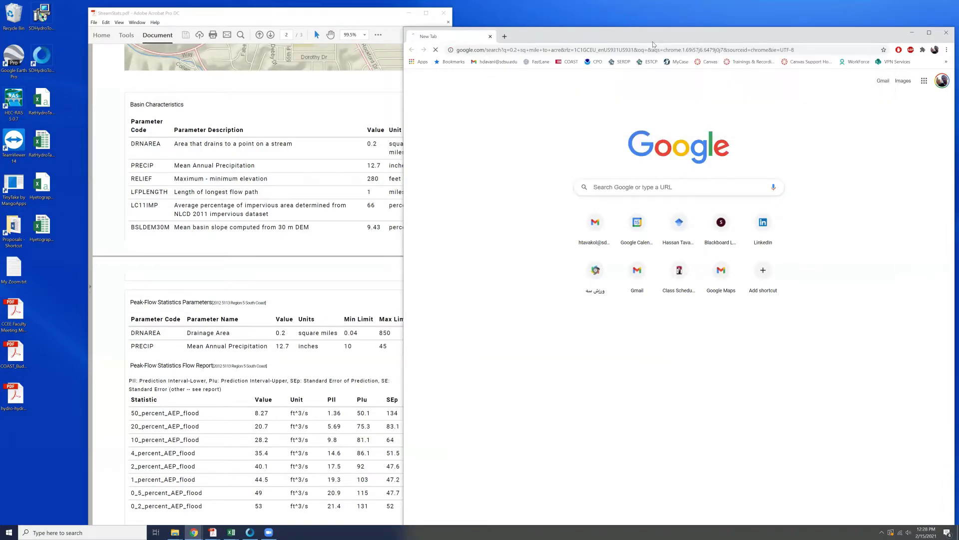
Leave the browser and set the RickRatHydro watershed area to 128 acres
left_click(907, 34)
left_click(792, 154)
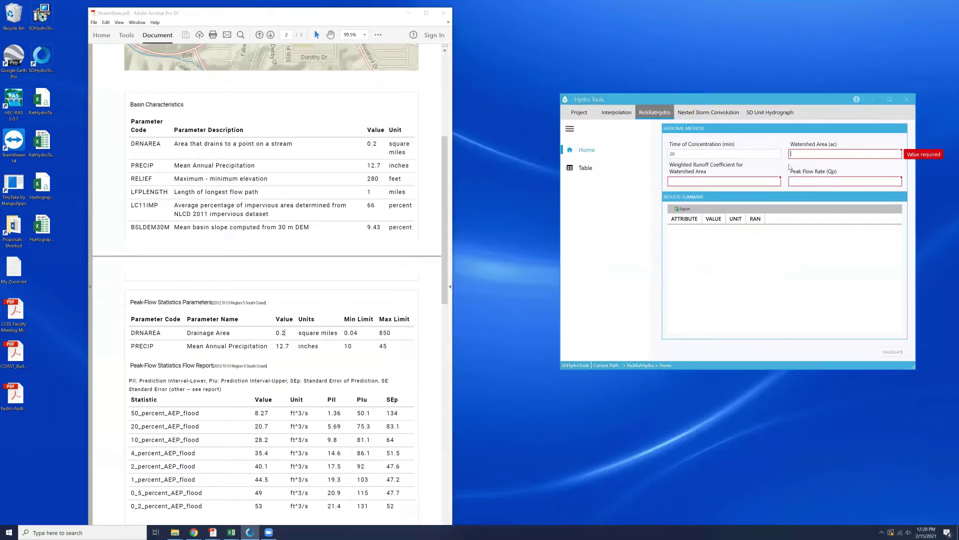
type("128")
For the weighted runoff coefficient, return to the StreamStats report and highlight the average percentage of impervious area
left_click(703, 179)
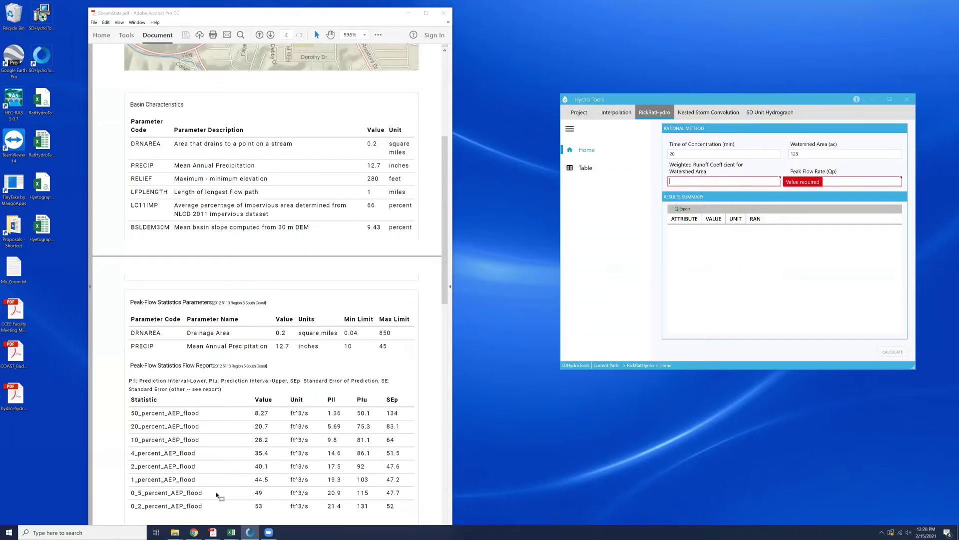
left_click(213, 532)
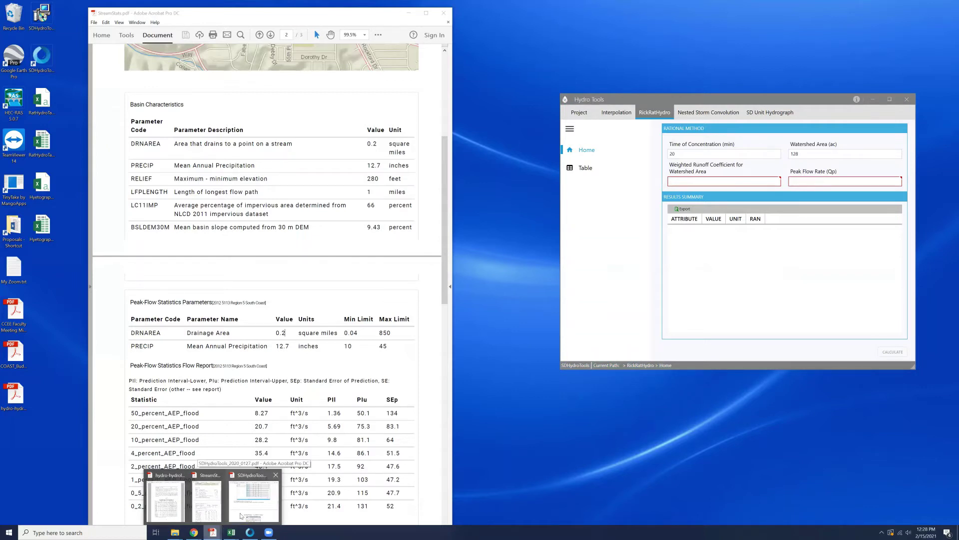
left_click(242, 514)
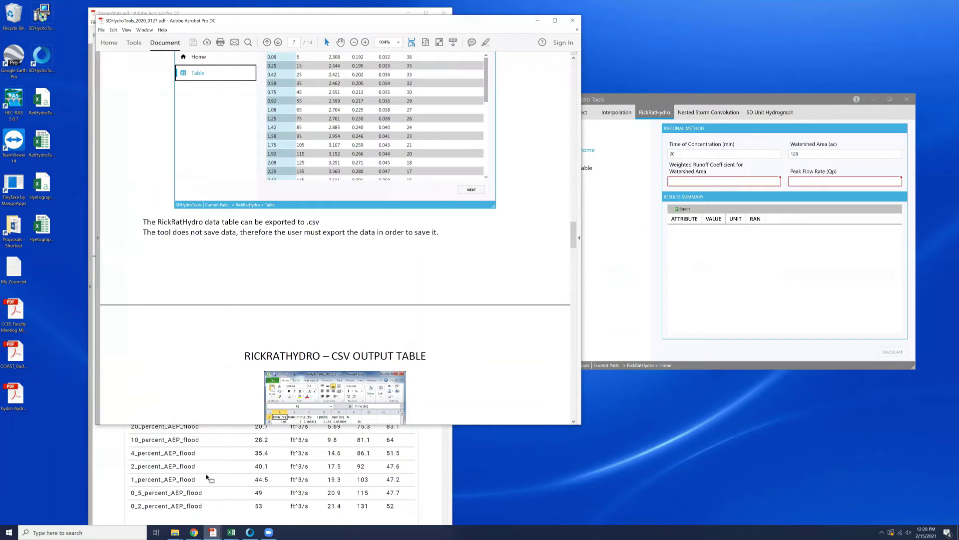
left_click(210, 484)
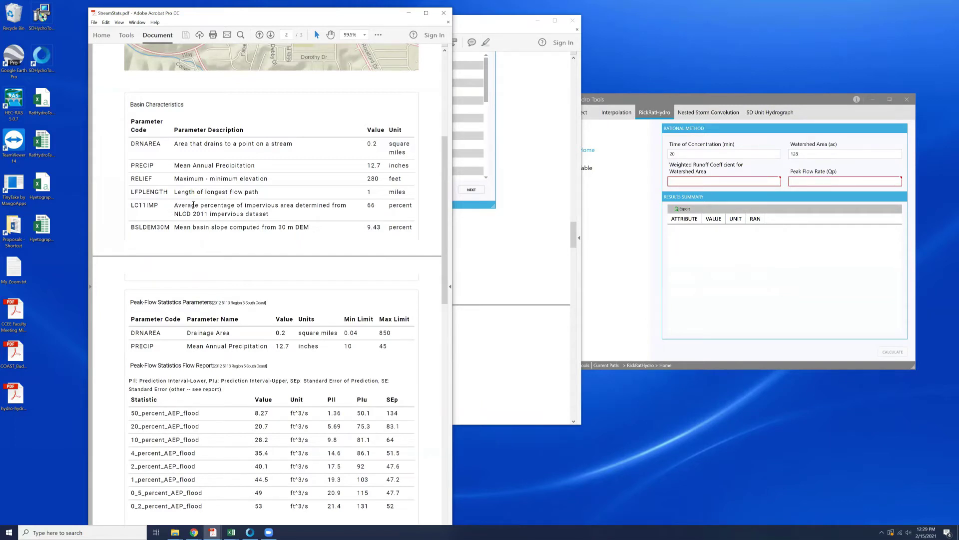
left_click_drag(261, 203, 294, 205)
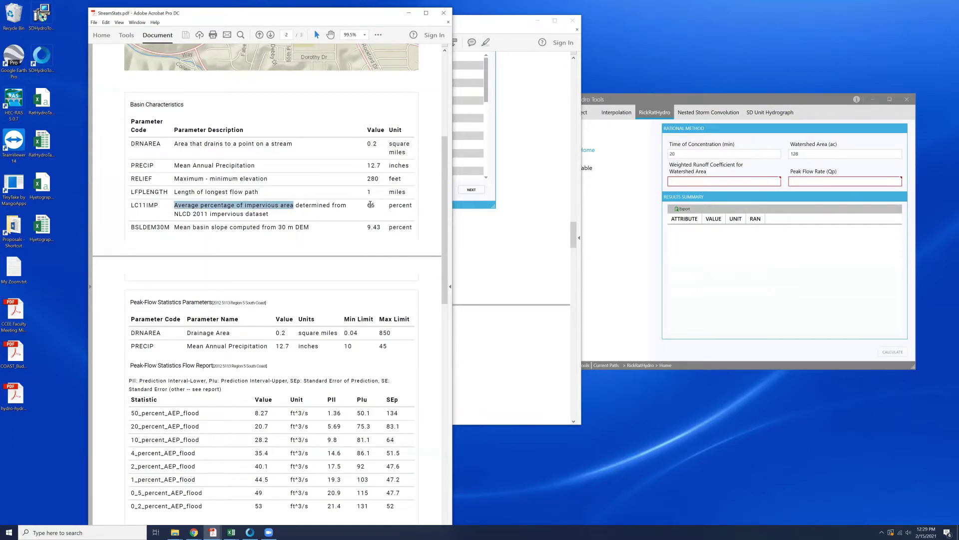
Highlight the impervious area's percentage value in the StreamStats report and switch to the San Diego County Hydrology Manual
left_click_drag(368, 205, 413, 206)
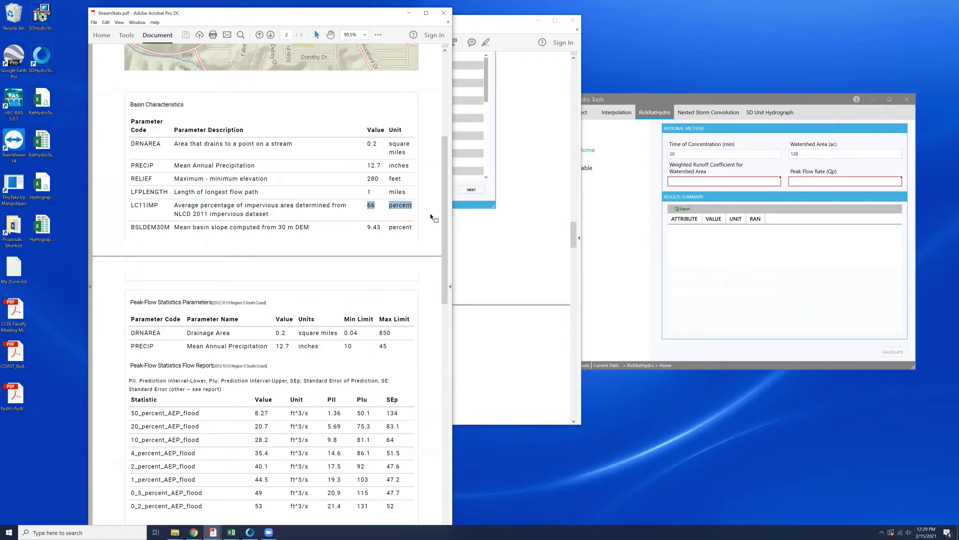
left_click(496, 234)
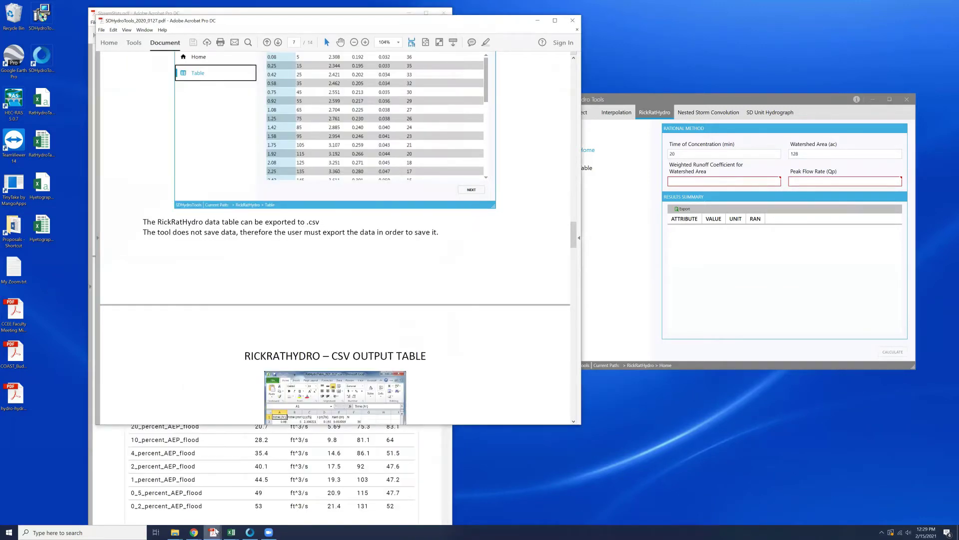
mouse_move(216, 531)
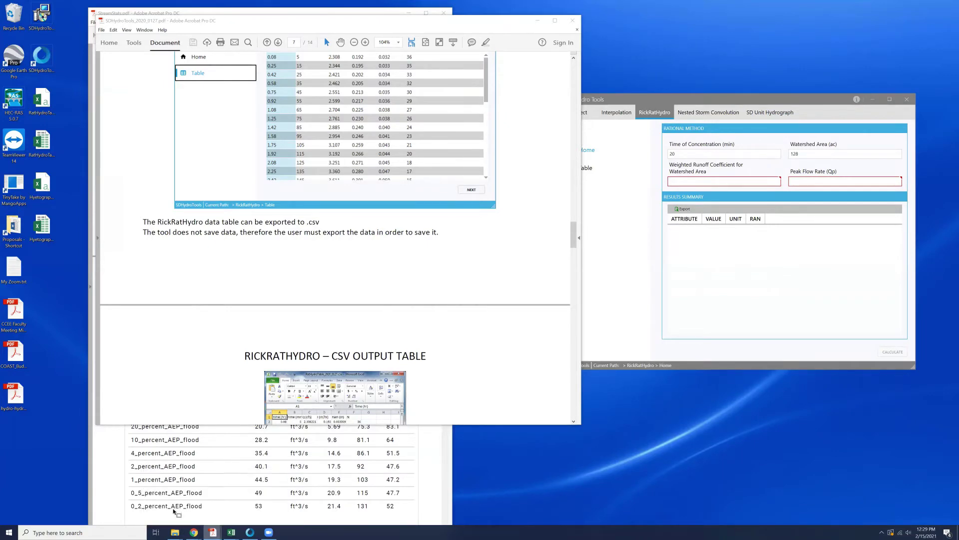
left_click(173, 510)
Go back through the hydrology manual to section 3.1.2 Runoff Coefficient and highlight its heading
key("Left")
key("Left")
key("Left")
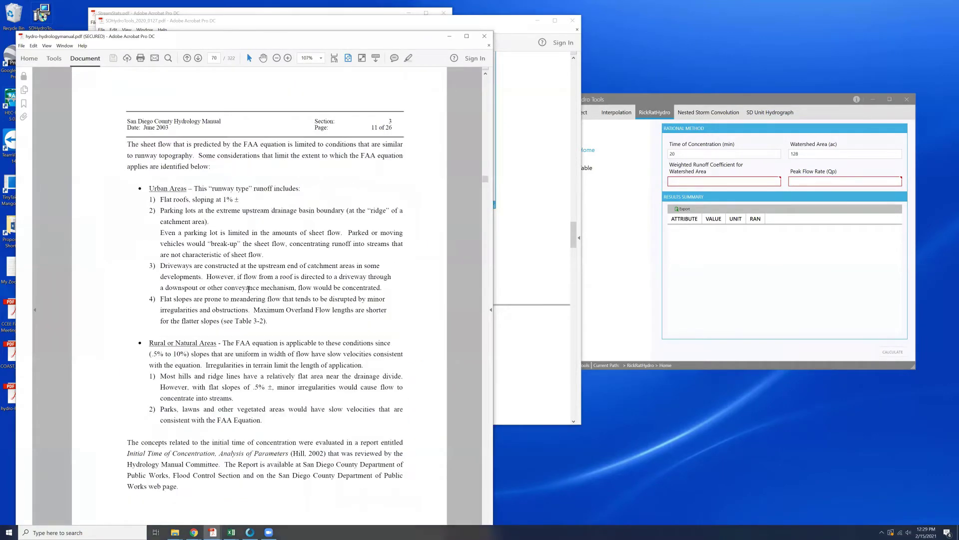
key("Left")
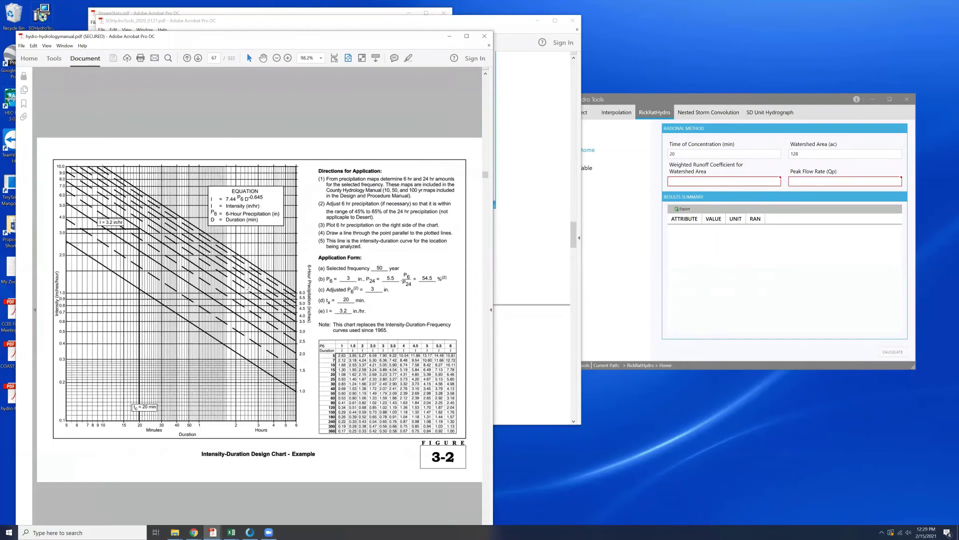
key("Right")
key("Left")
key("Left")
key("Left")
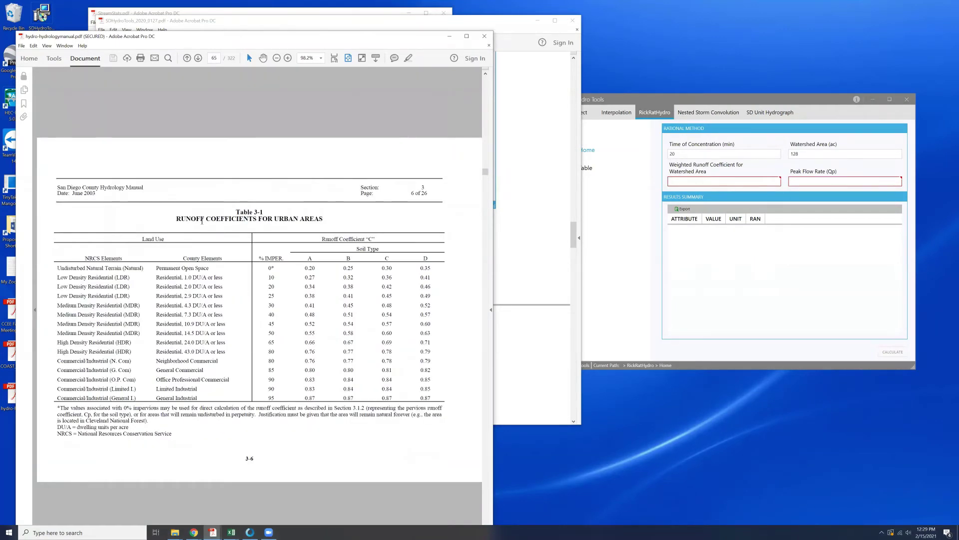
key("Left")
key("Left")
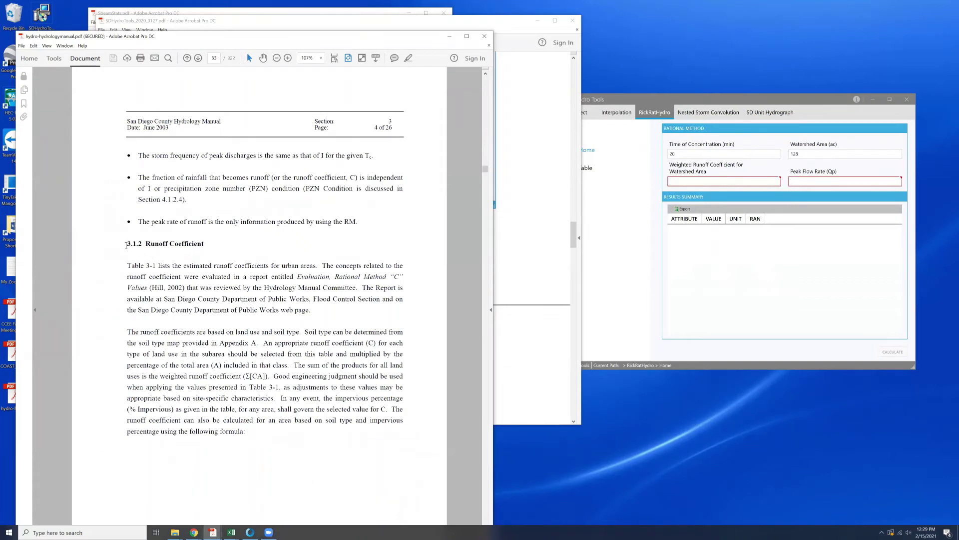
left_click_drag(127, 243, 192, 243)
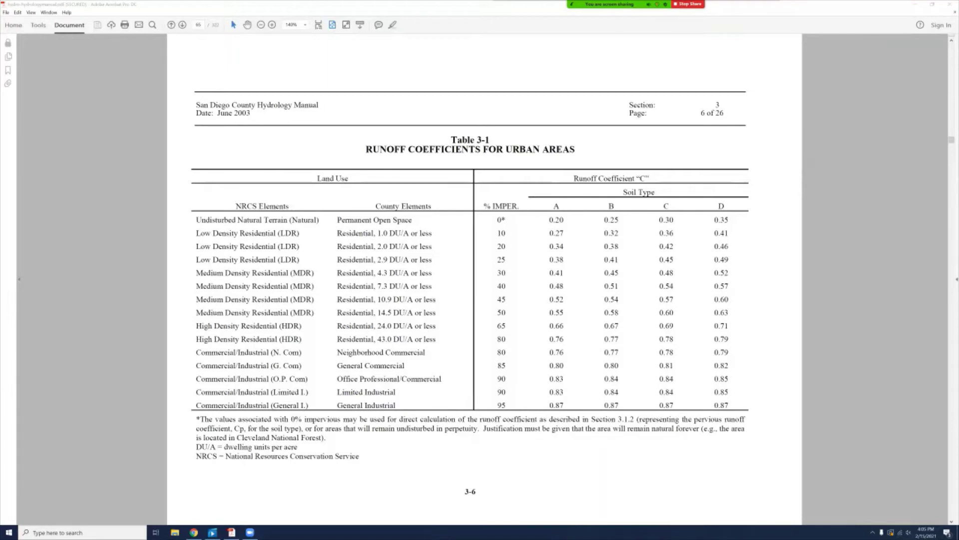
In Table 3-1, highlight the 65% impervious entry, its soil type D coefficient and the Runoff Coefficient "C" heading
left_click_drag(497, 326, 506, 326)
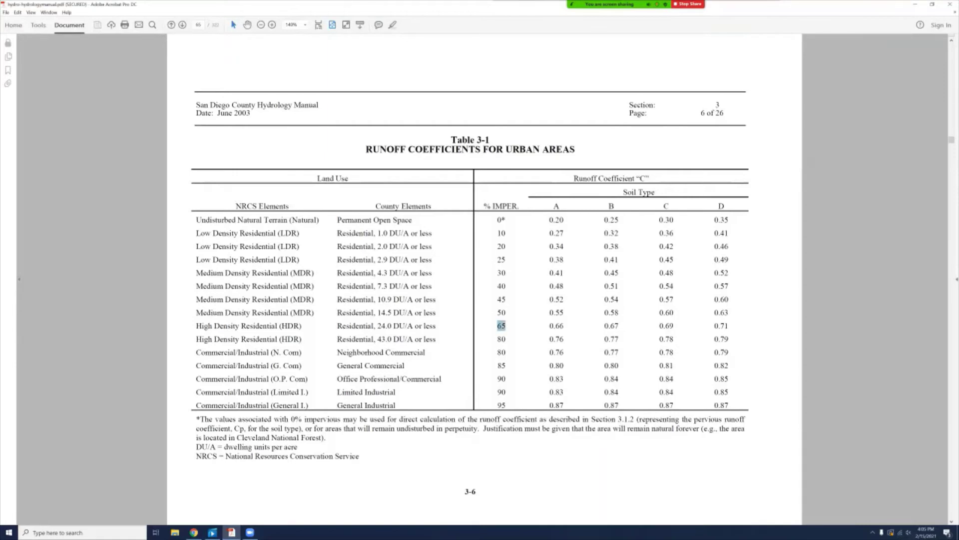
left_click_drag(714, 325, 729, 325)
left_click_drag(573, 177, 650, 178)
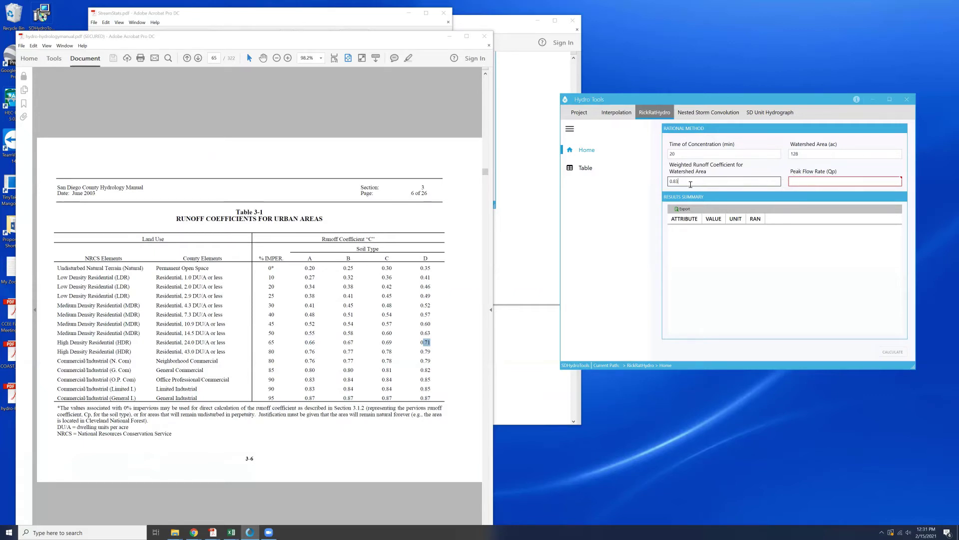
Set the weighted runoff coefficient for the watershed area to 0.83 and select the watershed area value for checking
left_click_drag(691, 185, 665, 186)
left_click(792, 155)
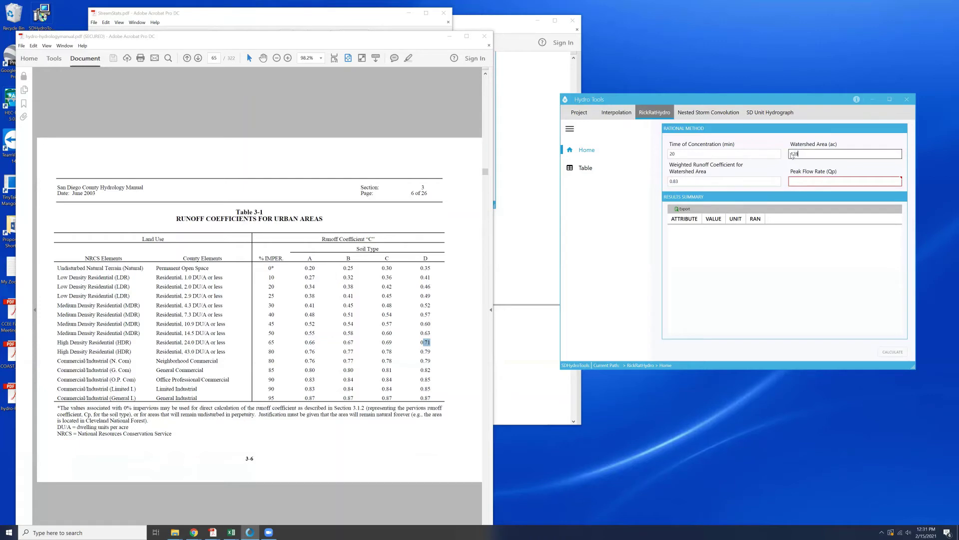
double_click(792, 154)
Review the project's rainfall data beside the manuals and bring the StreamStats report to the front
left_click(579, 113)
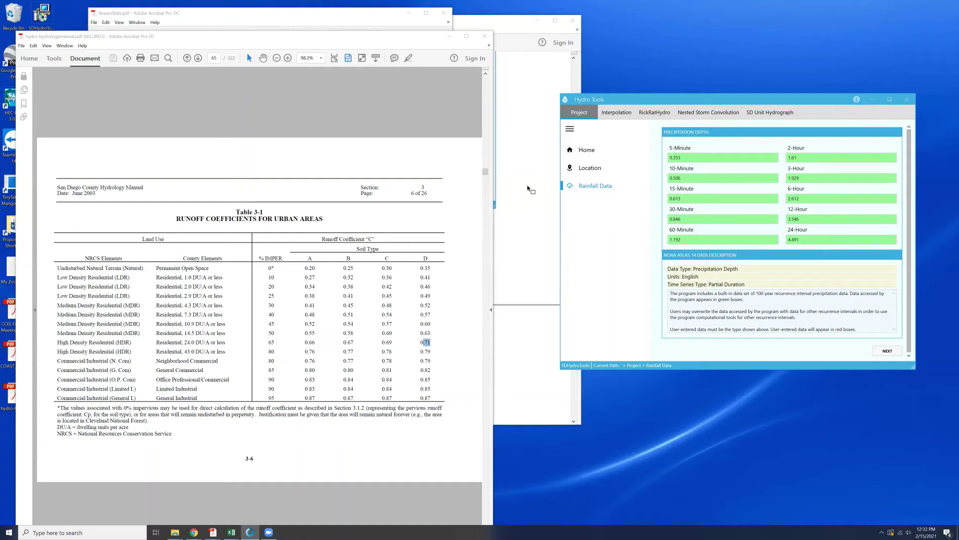
left_click(525, 201)
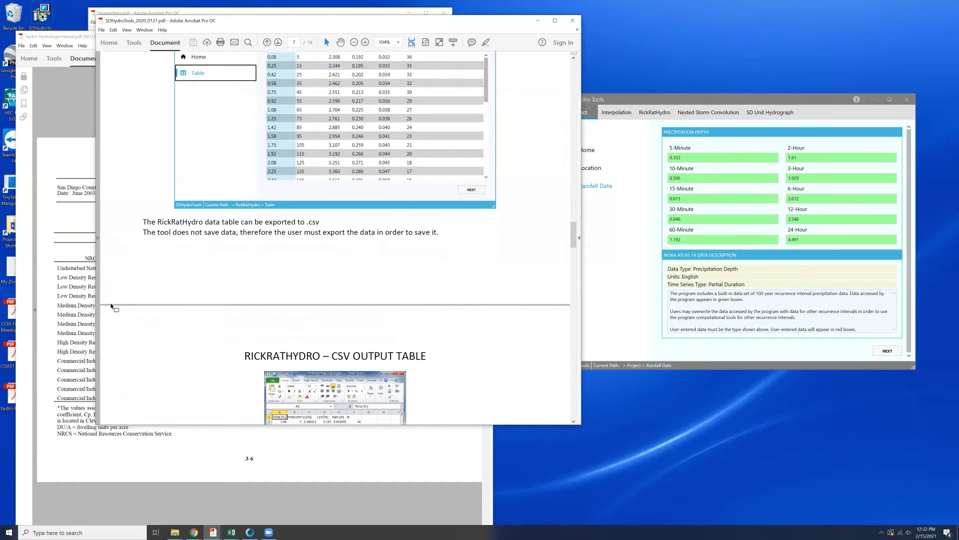
left_click(80, 308)
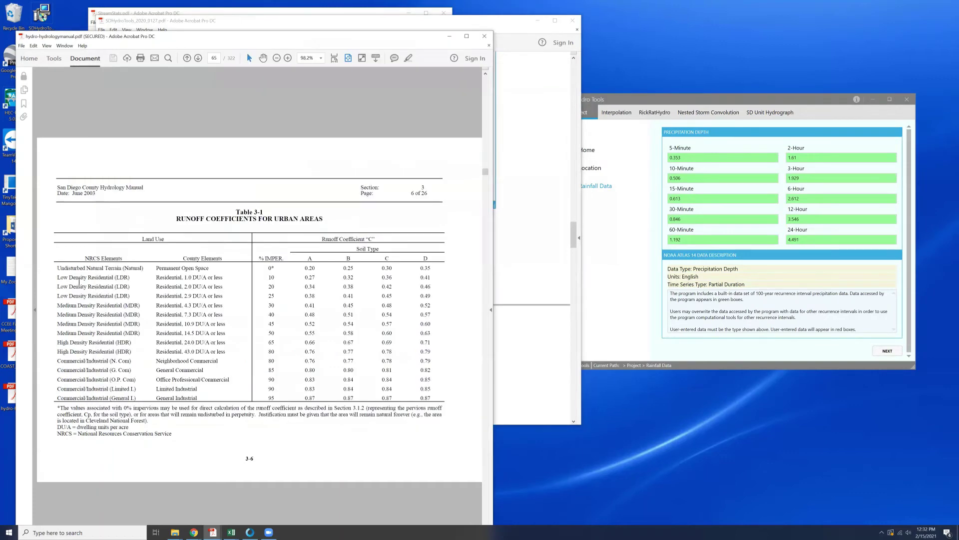
left_click(268, 13)
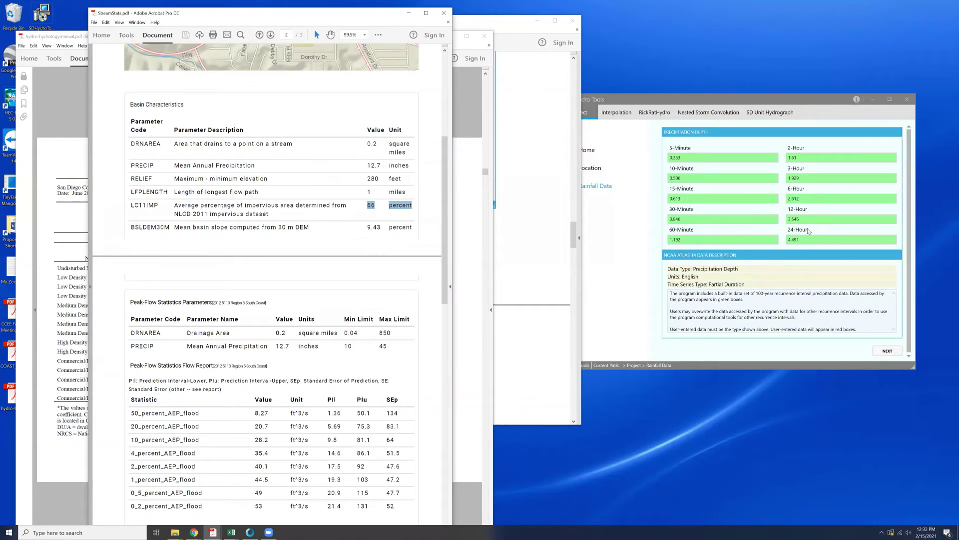
Highlight the 1-percent AEP flood in the report, set the RickRatHydro peak flow rate to 45, and calculate the hydrograph table
left_click(655, 113)
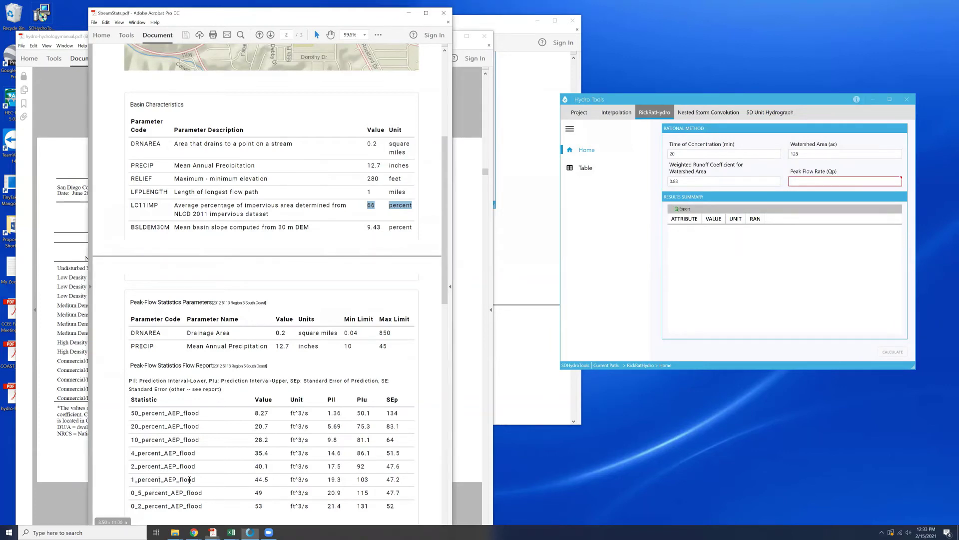
left_click_drag(131, 481, 270, 479)
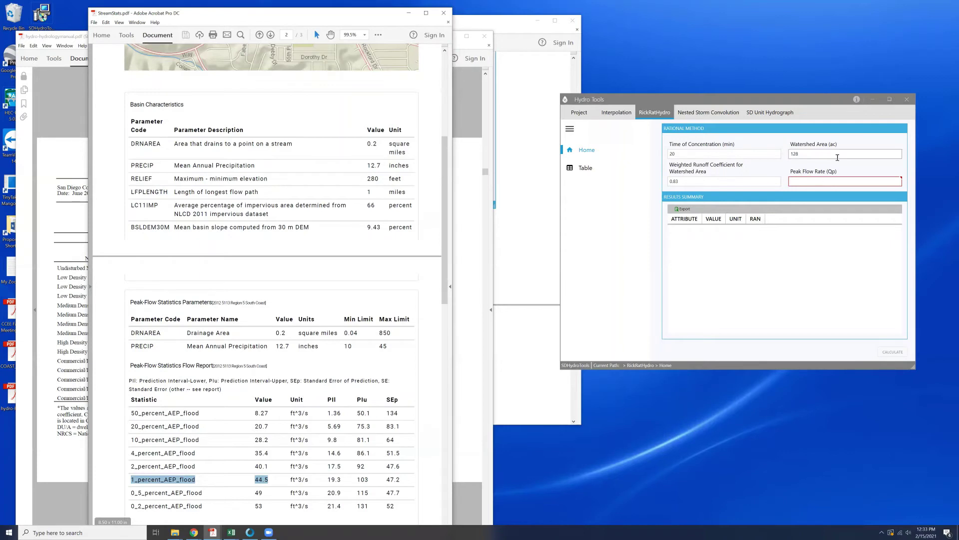
left_click(830, 181)
type("45")
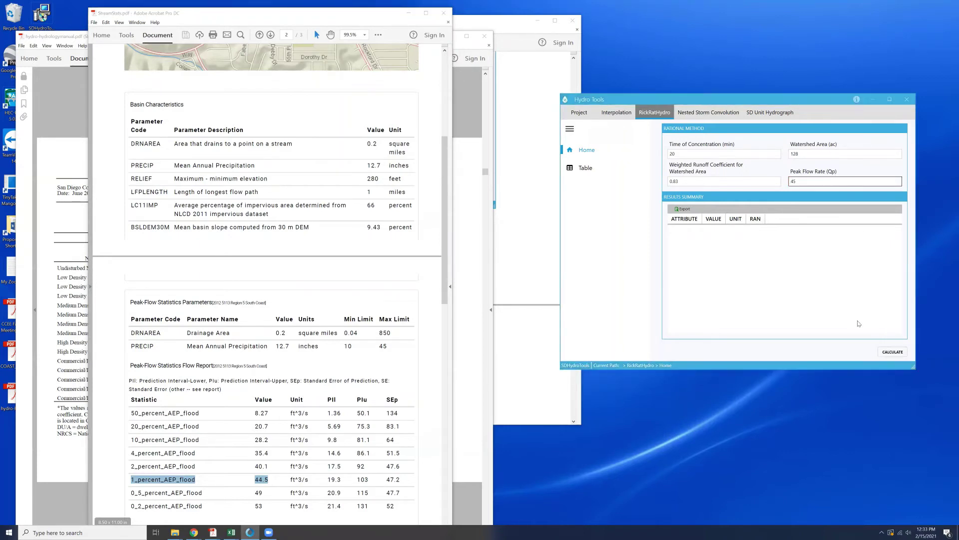
left_click(892, 352)
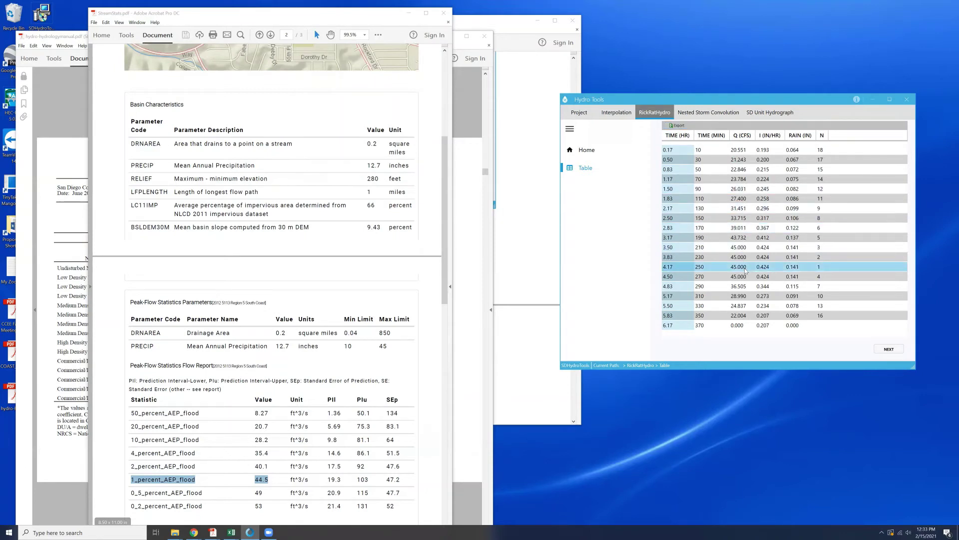
Open and cancel the table's export dialog, and examine the Q (cfs) hydrograph chart in Excel's RatHydroTable.xlsx before minimizing it
left_click(679, 126)
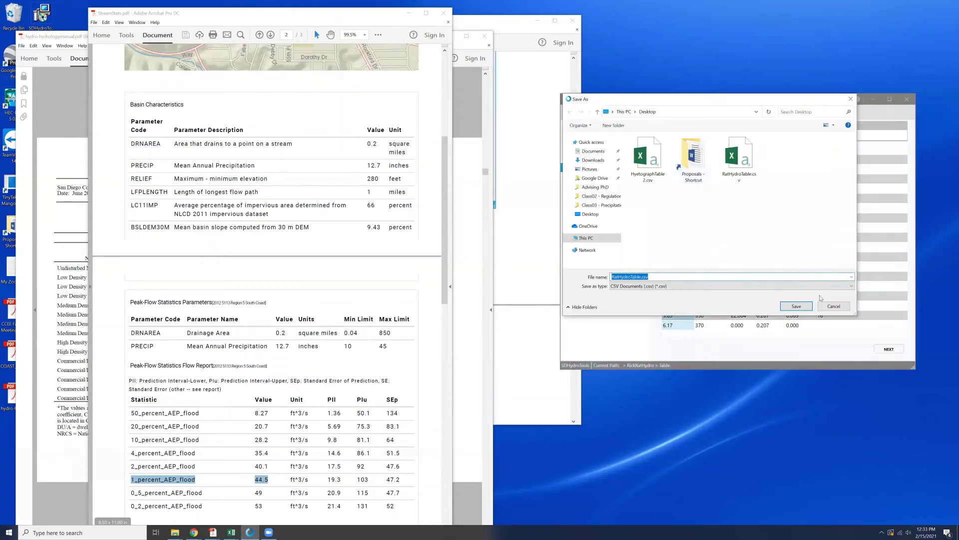
left_click(834, 306)
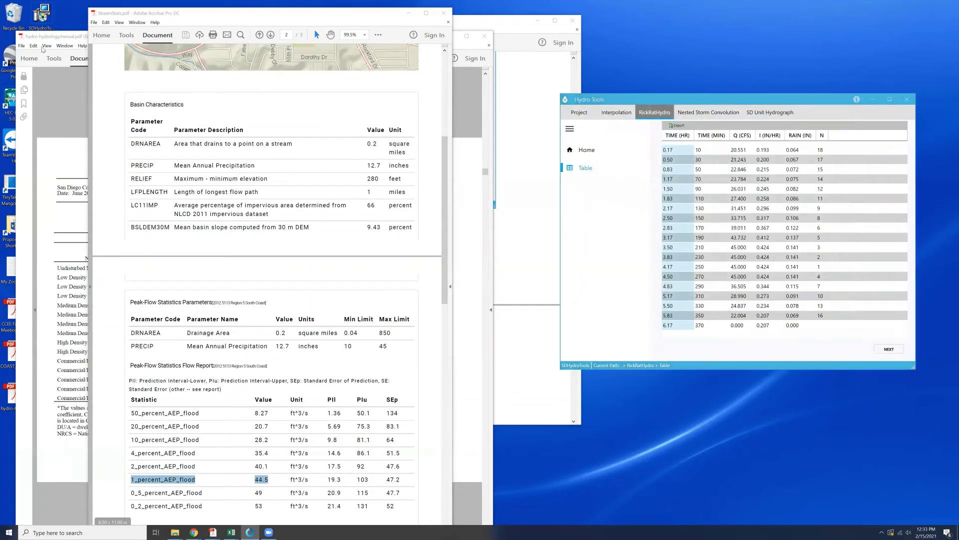
left_click(233, 532)
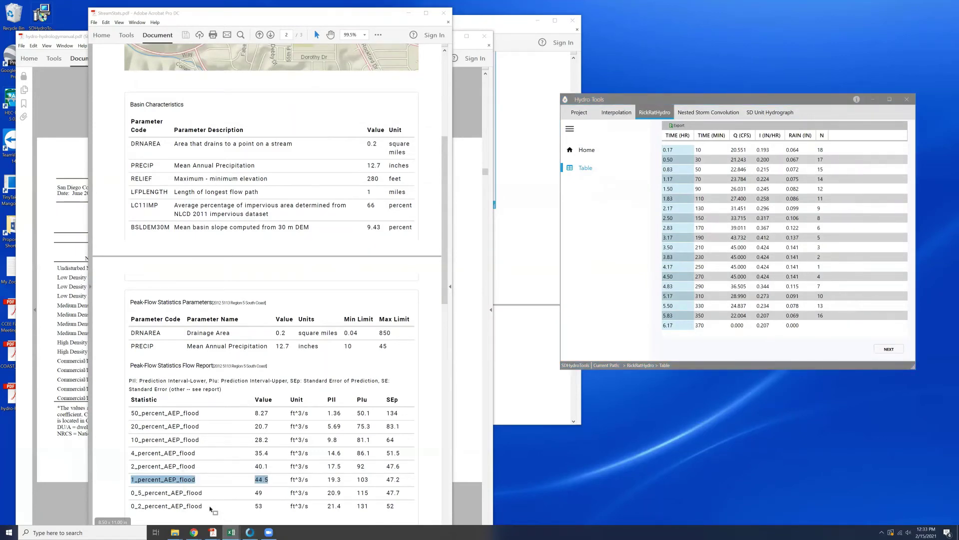
left_click(208, 502)
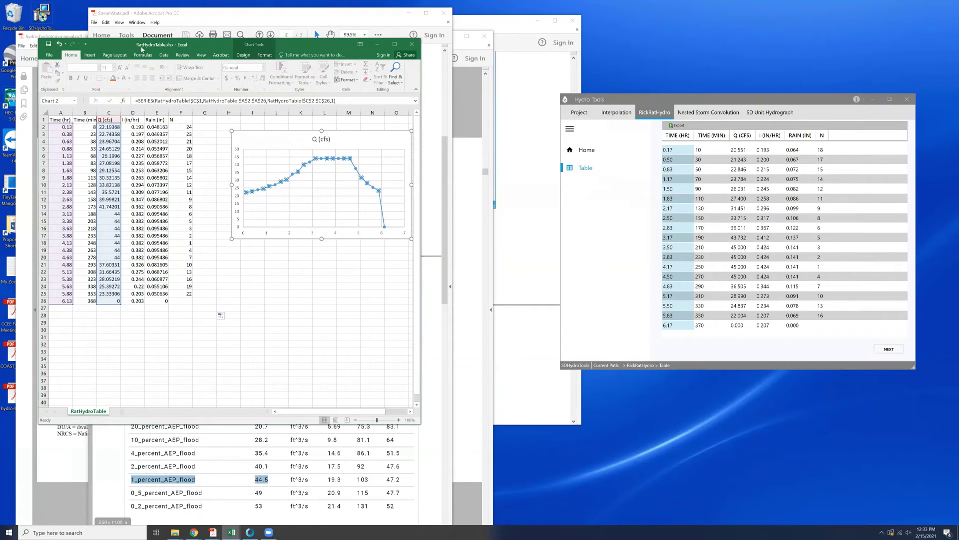
left_click(134, 228)
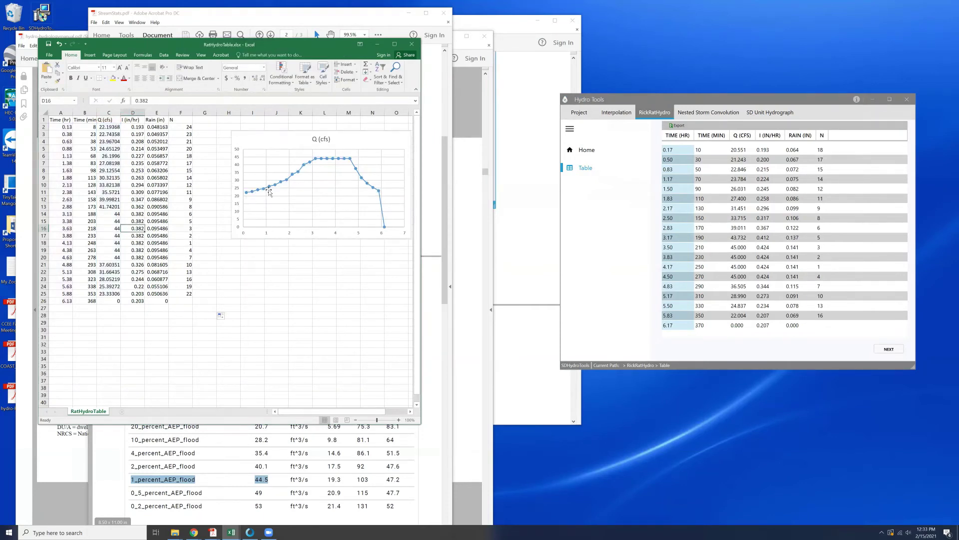
left_click(300, 173)
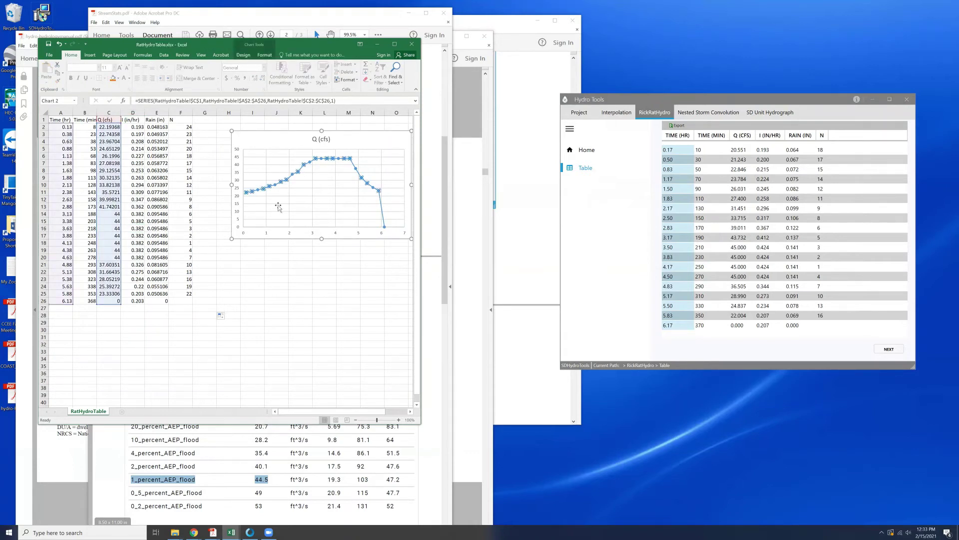
key("Escape")
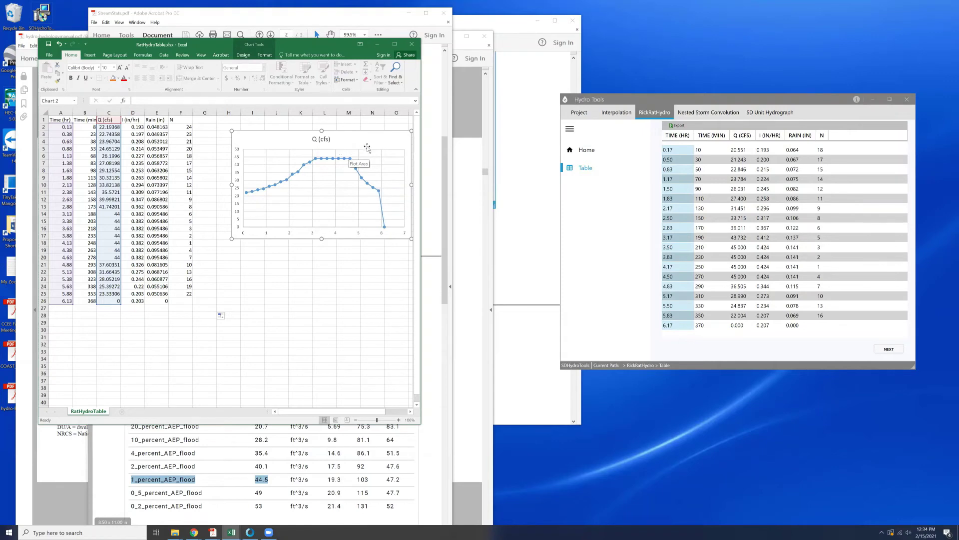
left_click(376, 46)
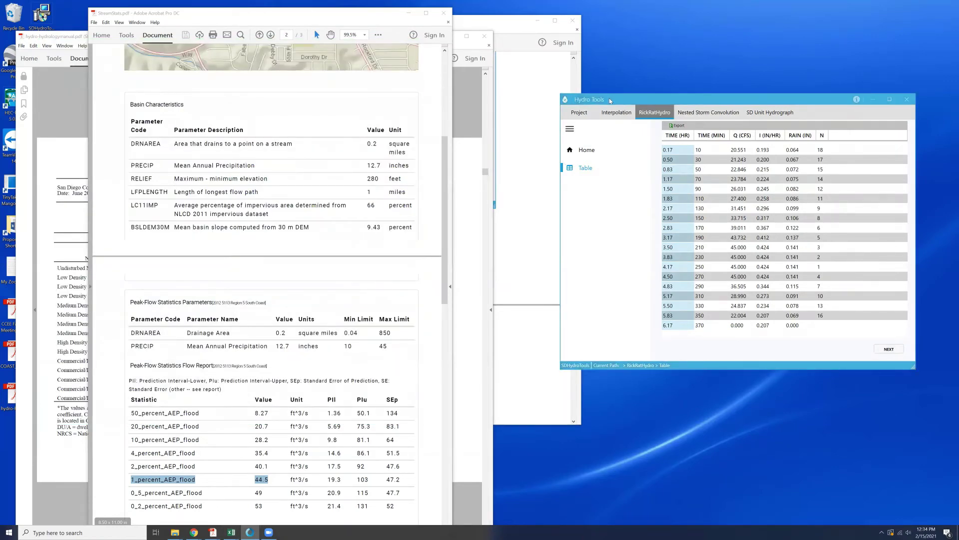
In Nested Storm Convolution, set the watershed area to 0.2 mi² and the computation interval to 15 min, and calculate and review the table
left_click_drag(613, 102, 591, 103)
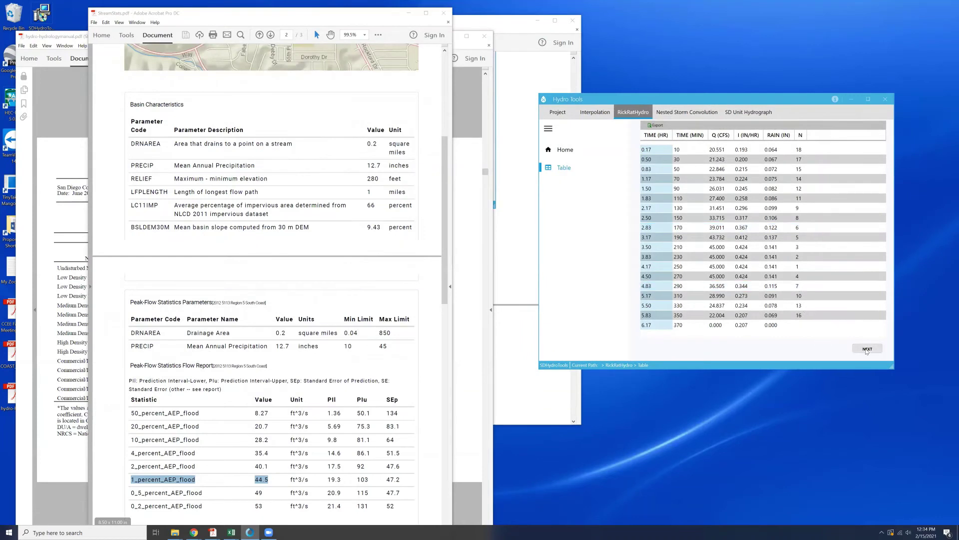
left_click(868, 349)
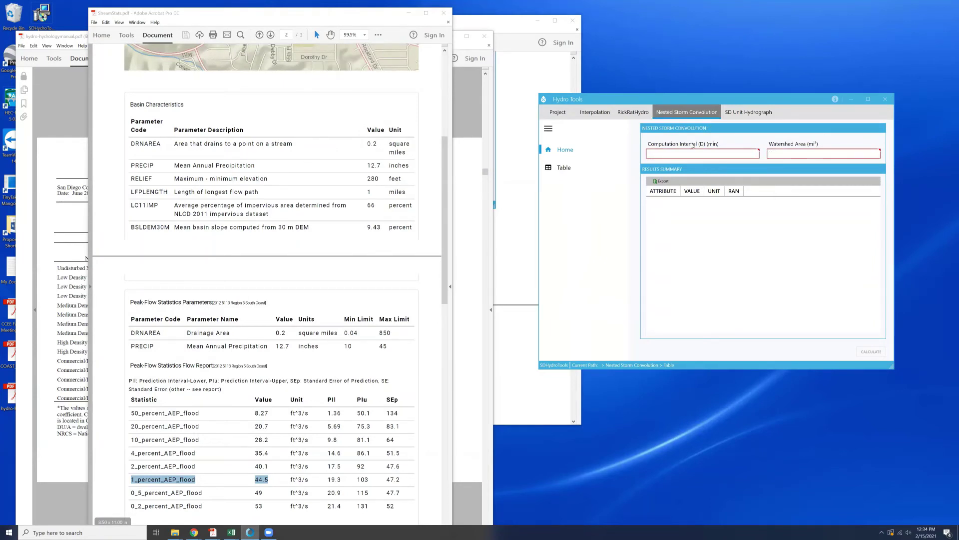
left_click(775, 152)
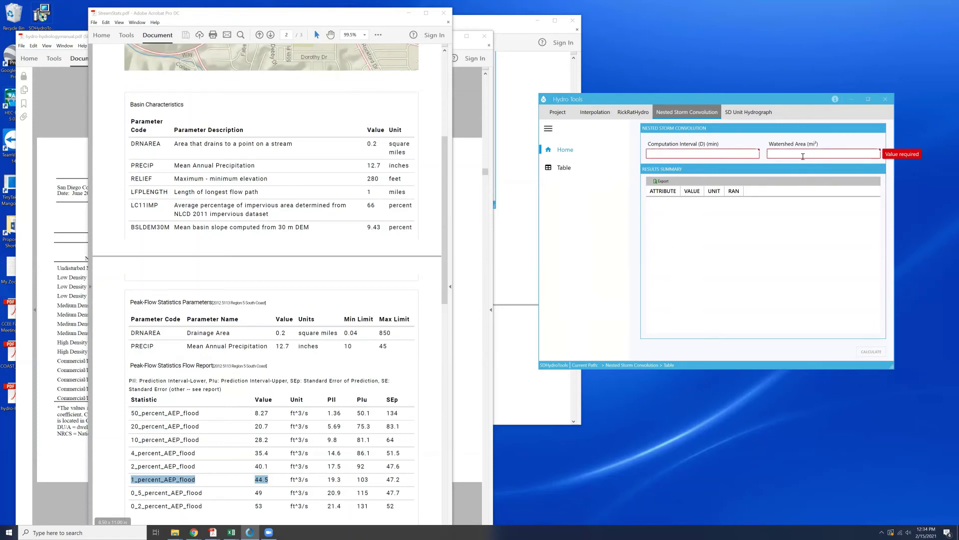
type("0.2")
left_click(728, 153)
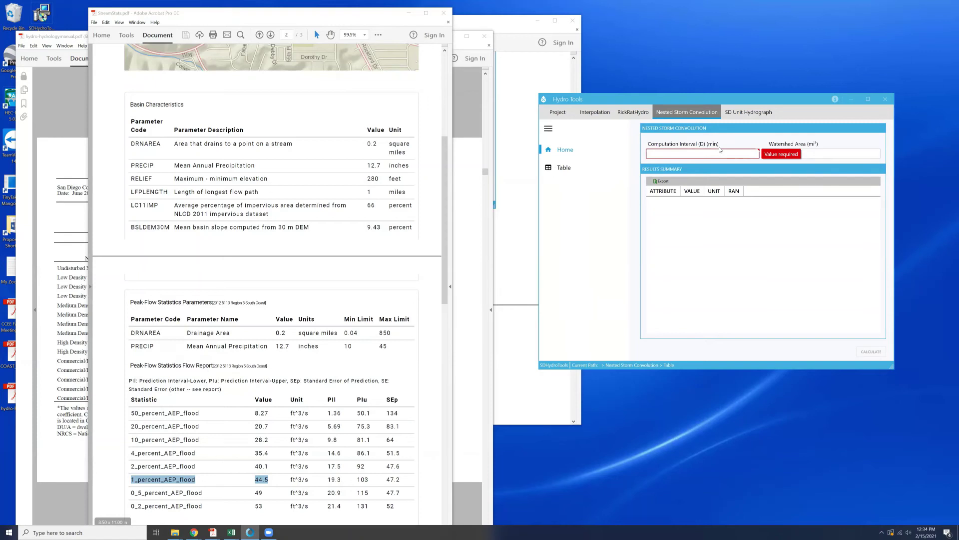
type("15")
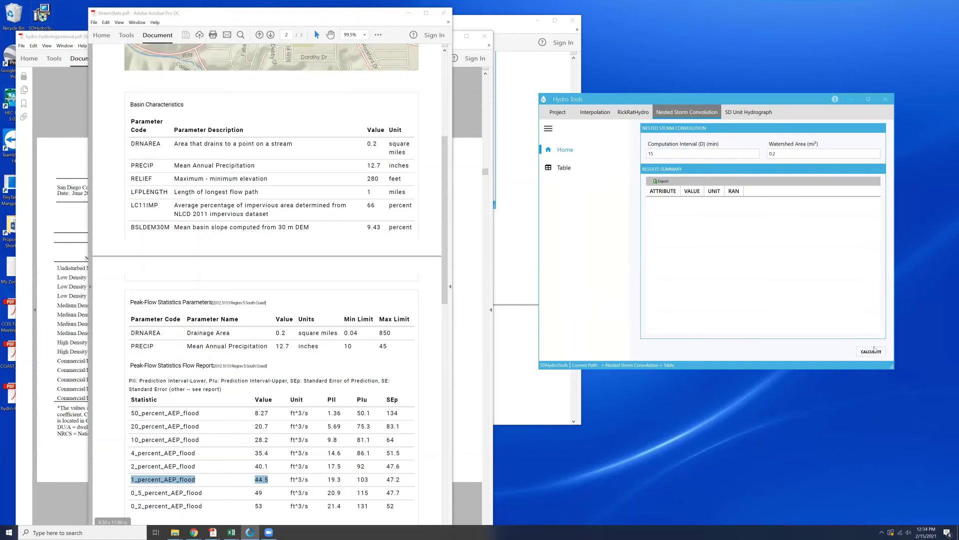
left_click(873, 350)
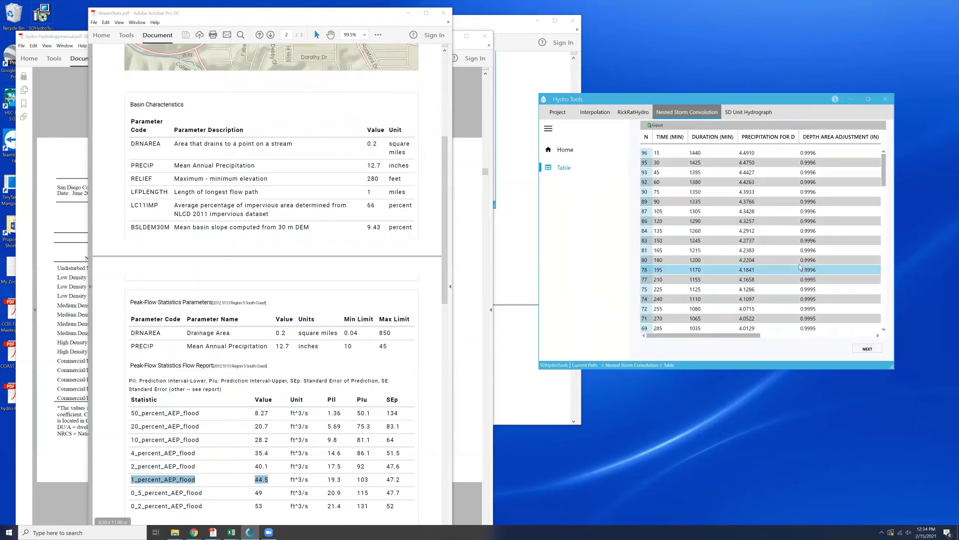
scroll(770, 231, "down", 3)
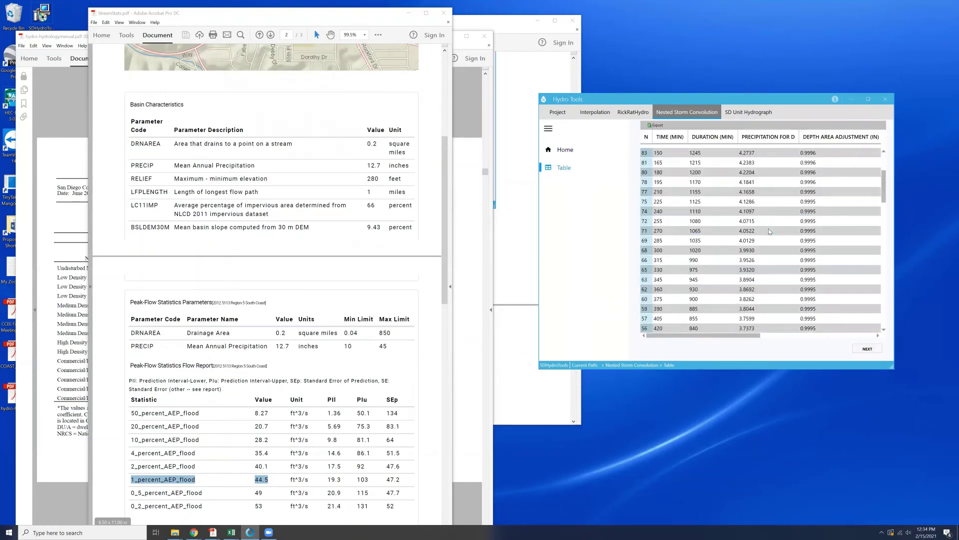
scroll(771, 232, "up", 3)
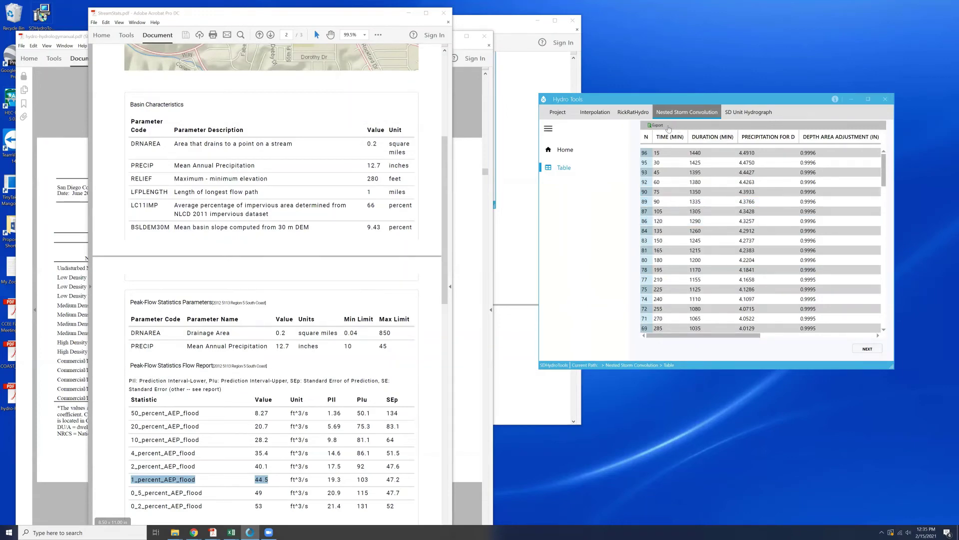
Open and cancel the nested storm table's export dialog, and place Excel's HyetographTable2.xlsx beside Hydro Tools in a taller window
left_click(668, 128)
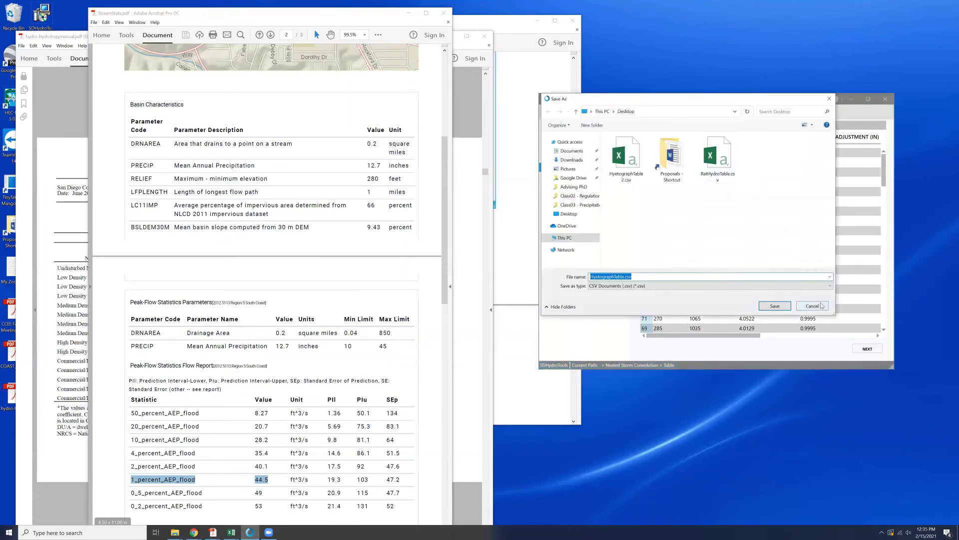
left_click(821, 306)
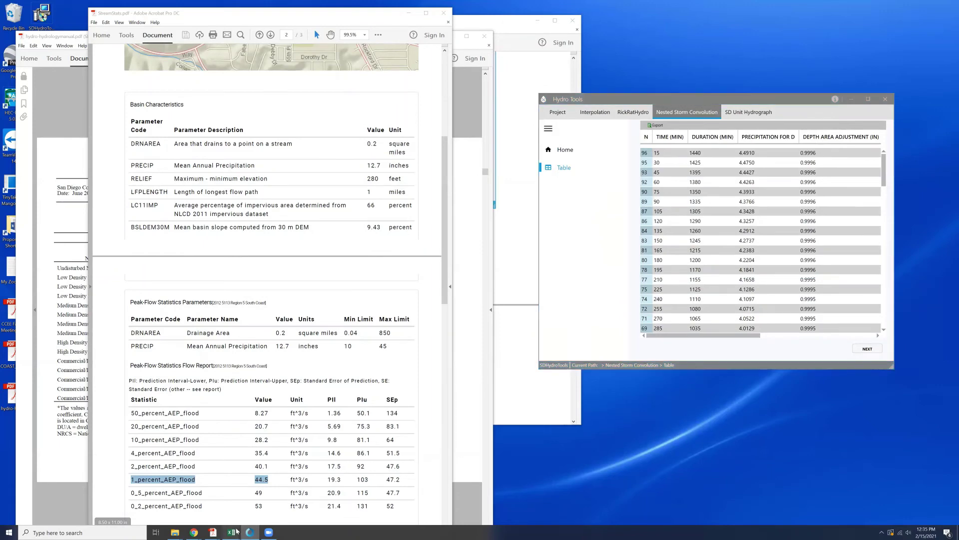
mouse_move(237, 531)
left_click(250, 498)
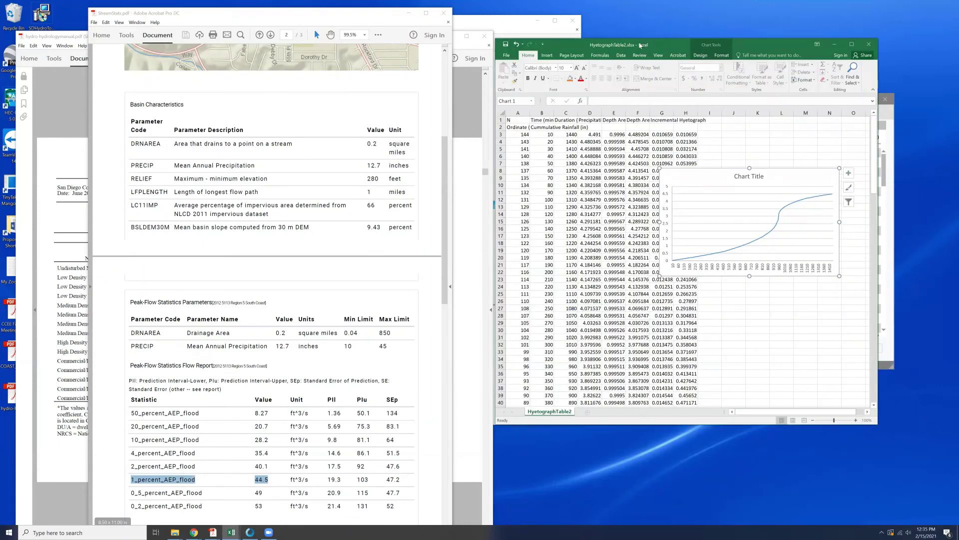
left_click_drag(640, 45, 231, 81)
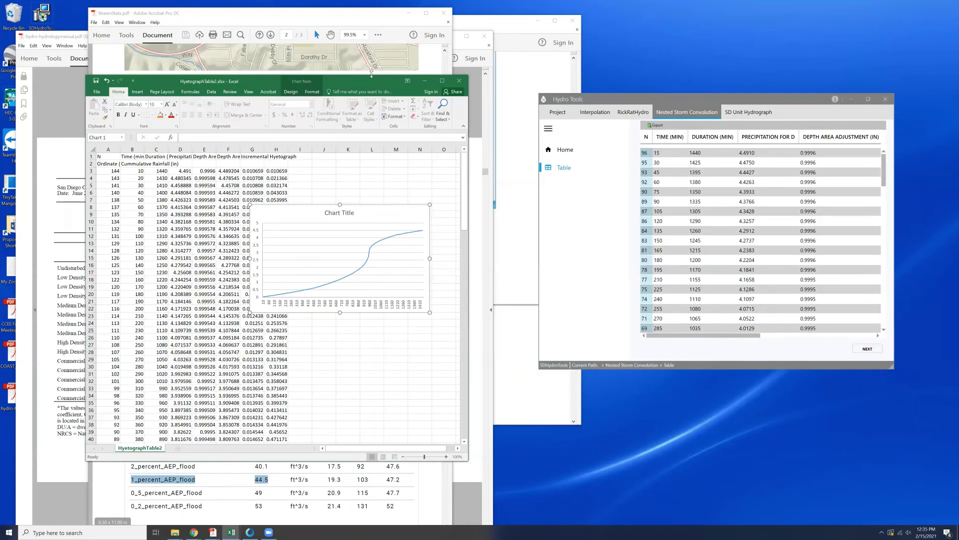
left_click_drag(371, 74, 372, 11)
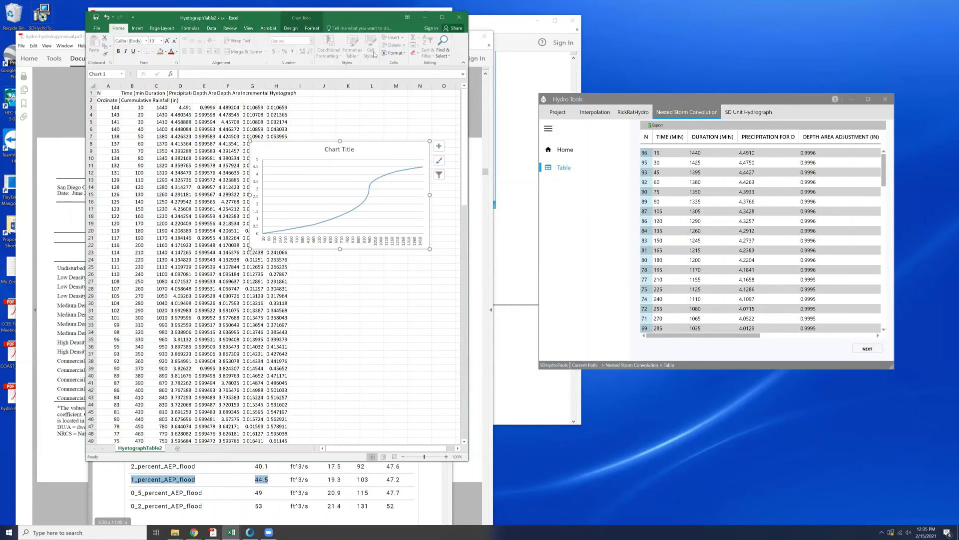
left_click(339, 467)
left_click_drag(348, 461, 350, 506)
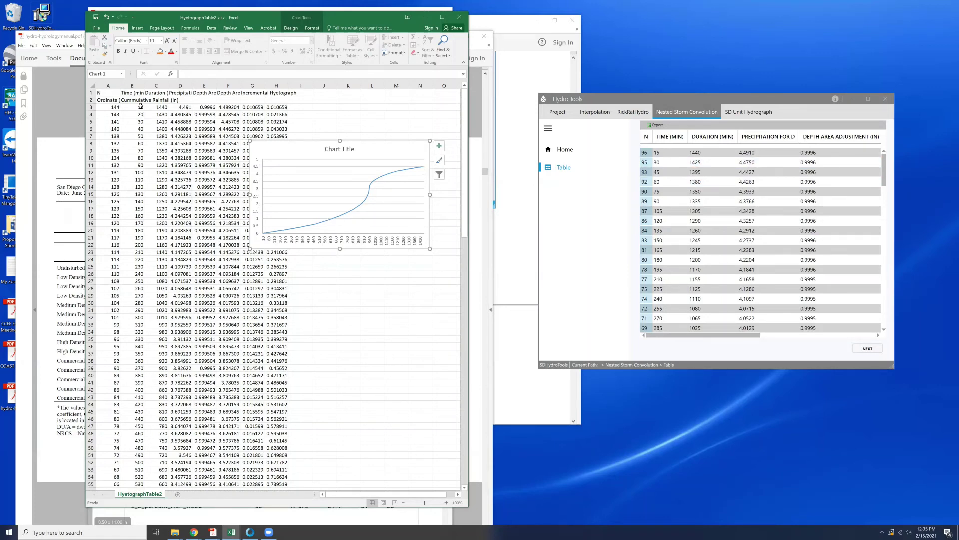
Check the workbook's time step, set the nested storm computation interval to 10 min, and recalculate the table
left_click_drag(140, 106, 141, 114)
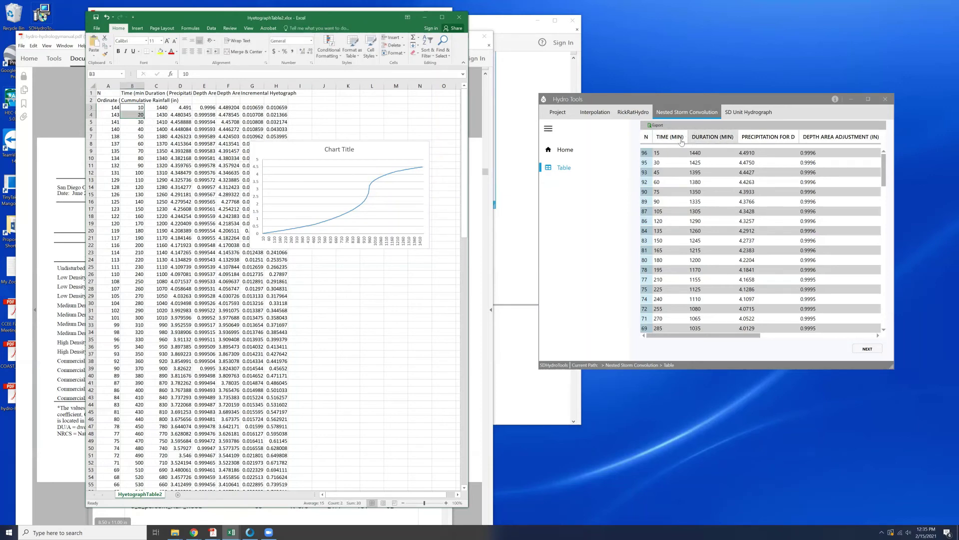
left_click(565, 150)
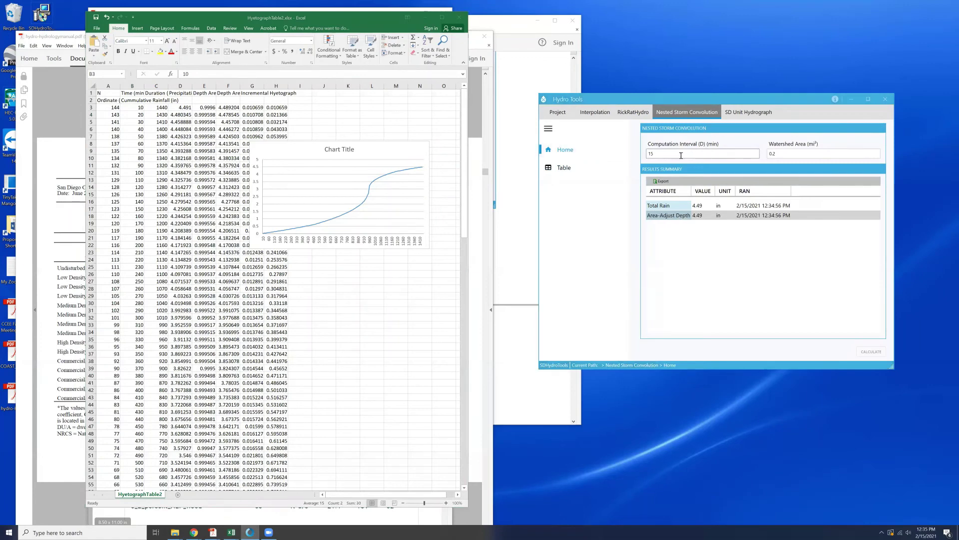
double_click(680, 156)
type("1")
left_click(872, 351)
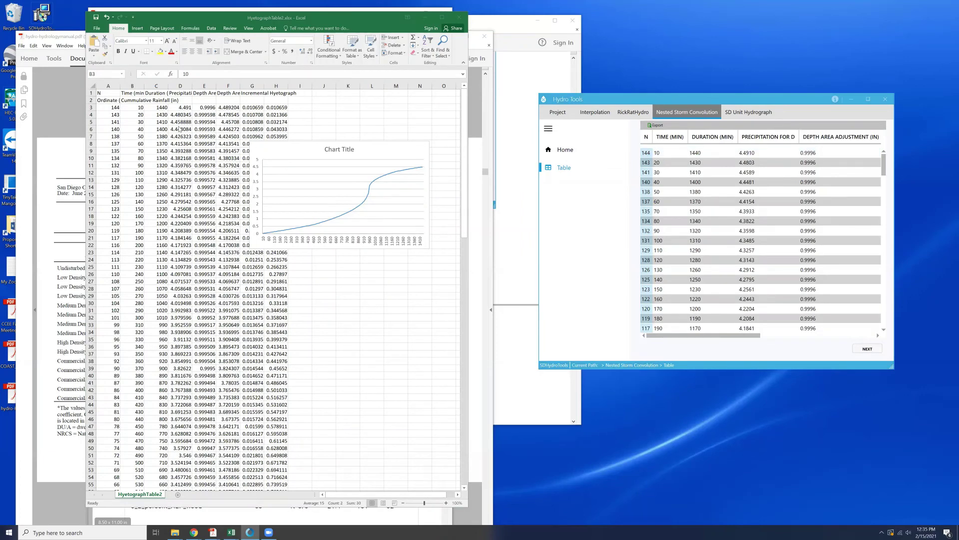
Shift the hyetograph chart's series values up to H3:H146 in the workbook and check the headings of columns G and H
left_click(372, 183)
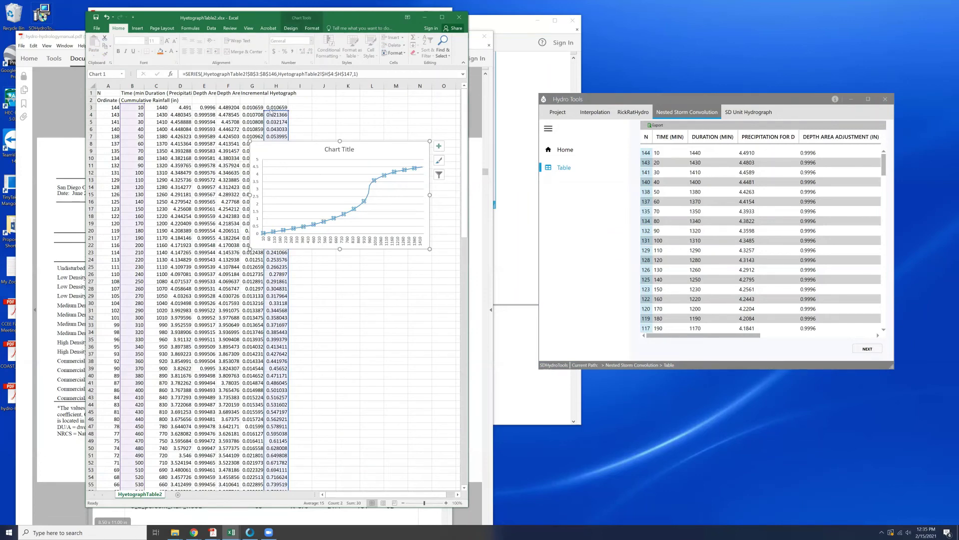
left_click_drag(272, 114, 272, 107)
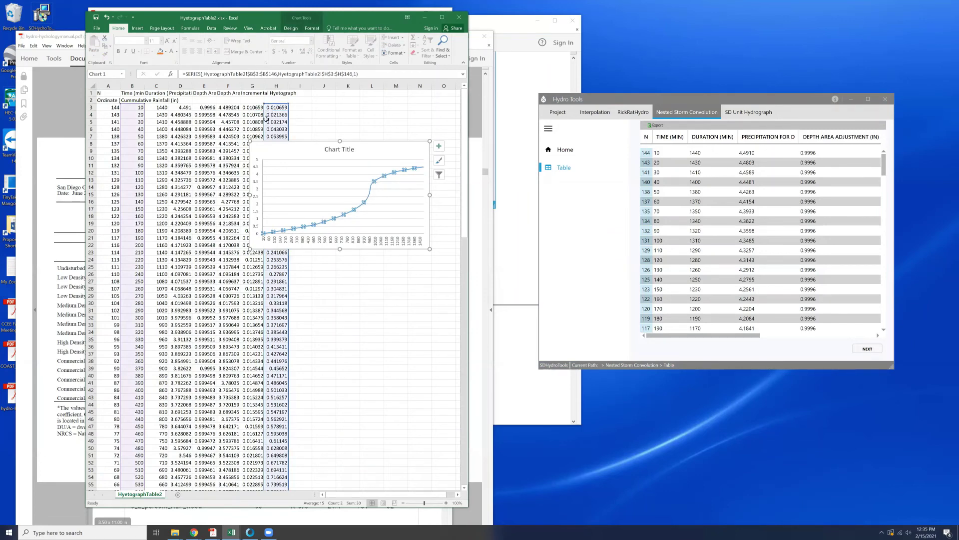
left_click(255, 94)
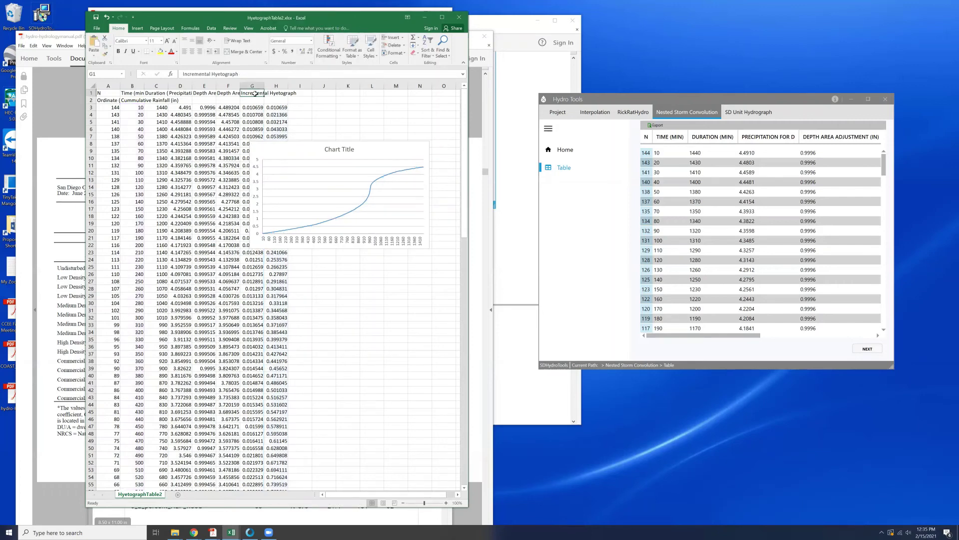
left_click(276, 94)
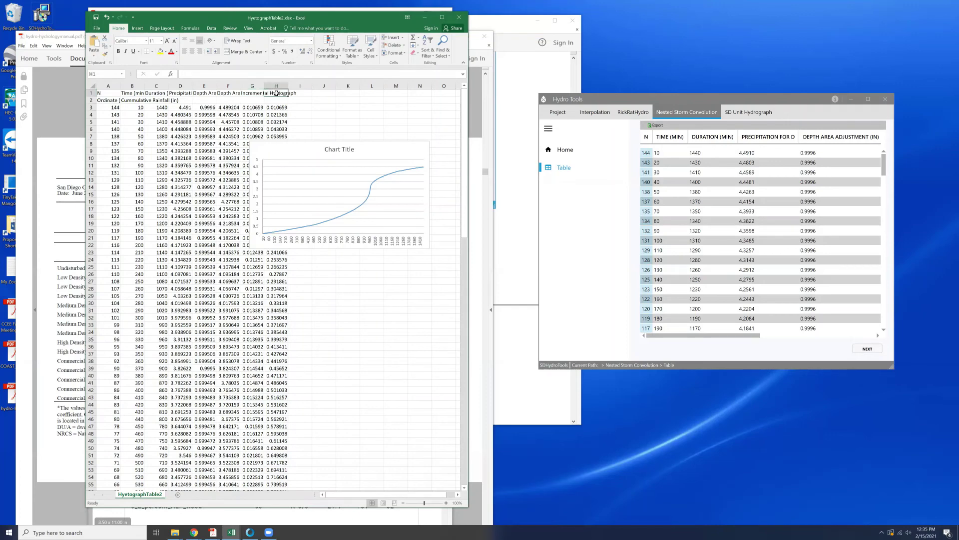
Replot the chart from the incremental values in G3:G146, examine its peak, and switch the series back to H3:H146
left_click(370, 190)
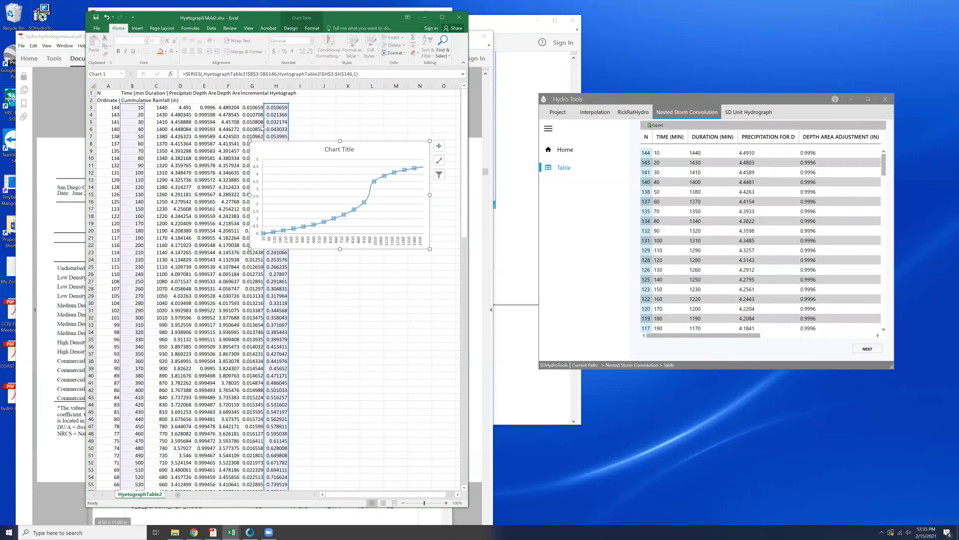
left_click_drag(262, 127, 253, 126)
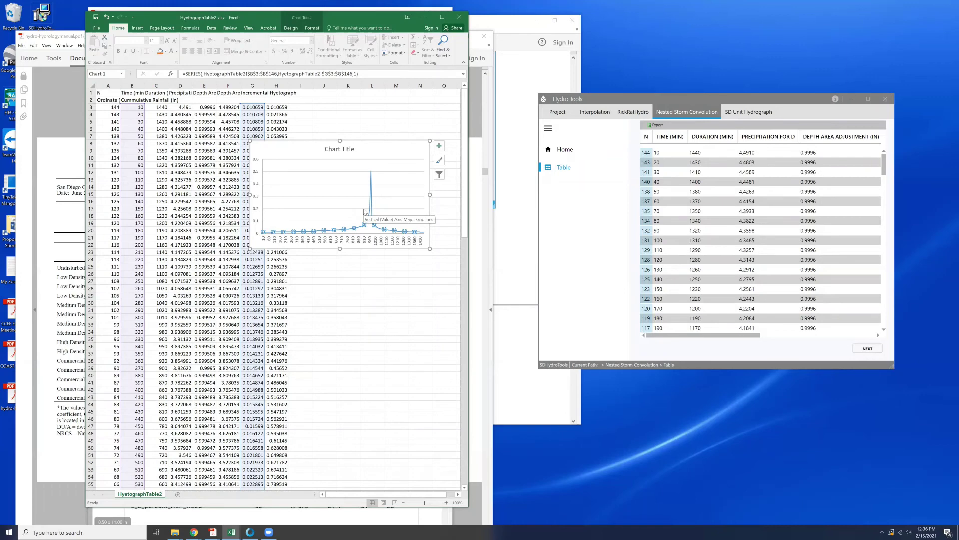
mouse_move(371, 176)
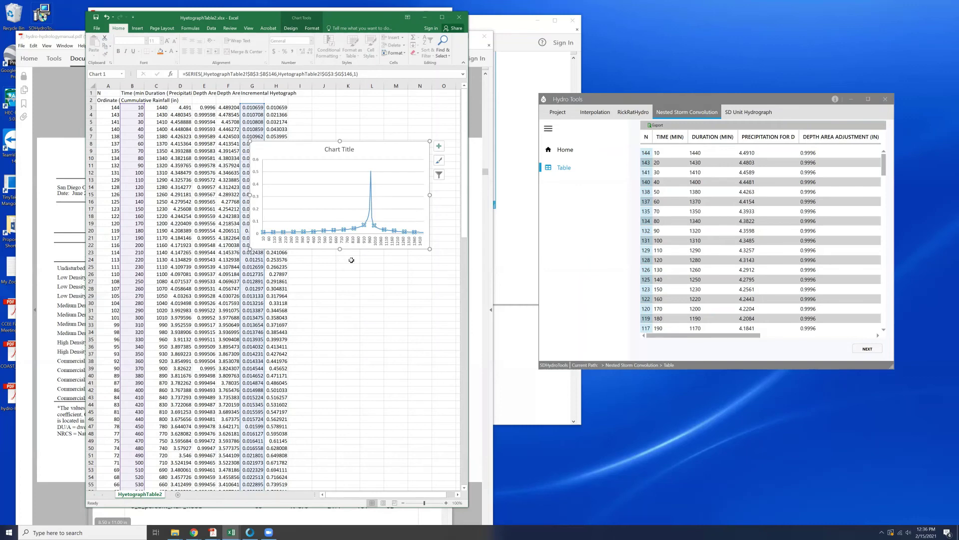
left_click(661, 230)
left_click_drag(267, 283, 273, 282)
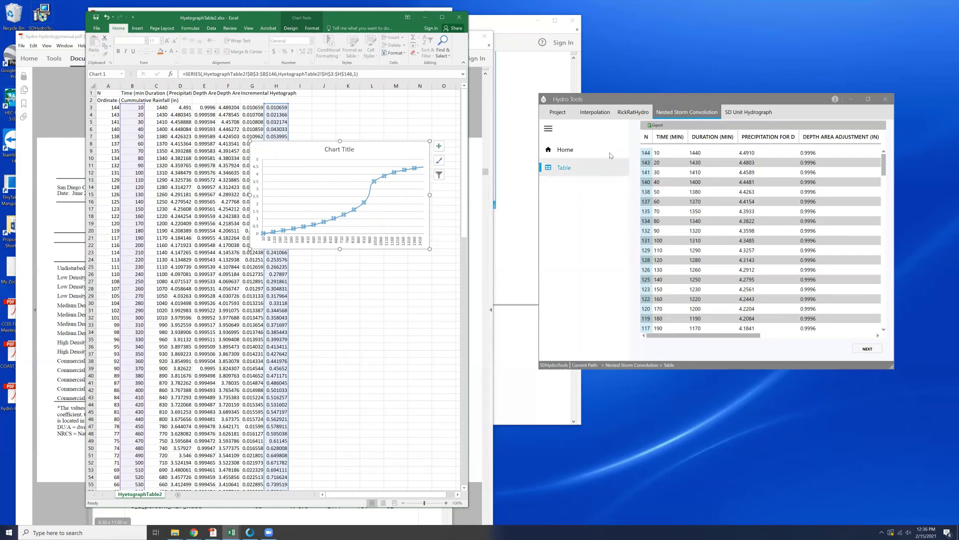
Compare the project's 24-hour precipitation depth with the cumulative chart and the sum of the incremental values in column G
left_click(568, 117)
left_click_drag(780, 239, 765, 240)
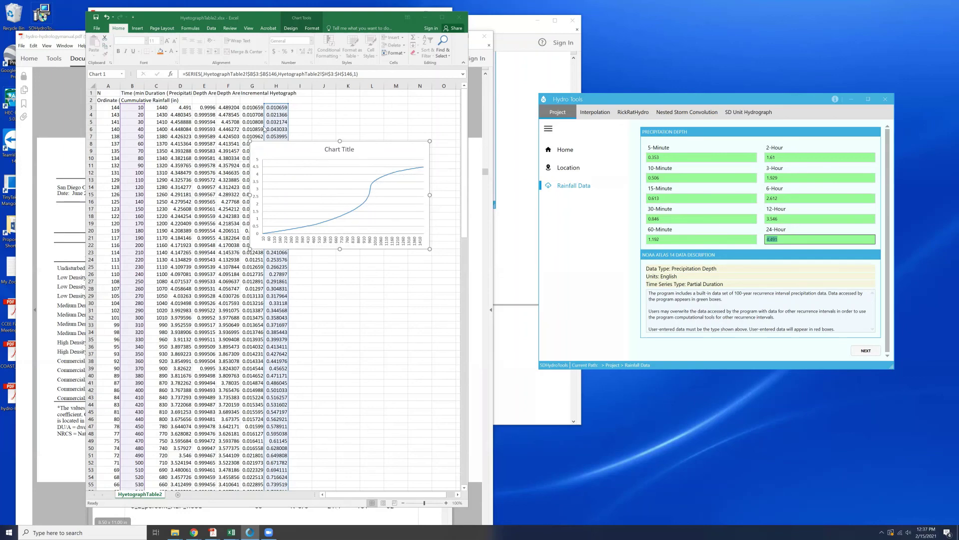
left_click(297, 146)
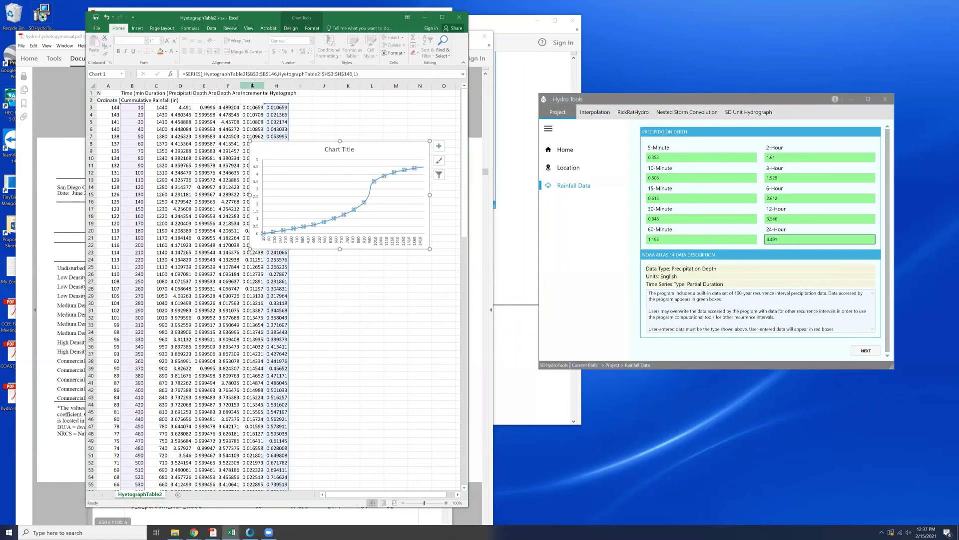
left_click(252, 86)
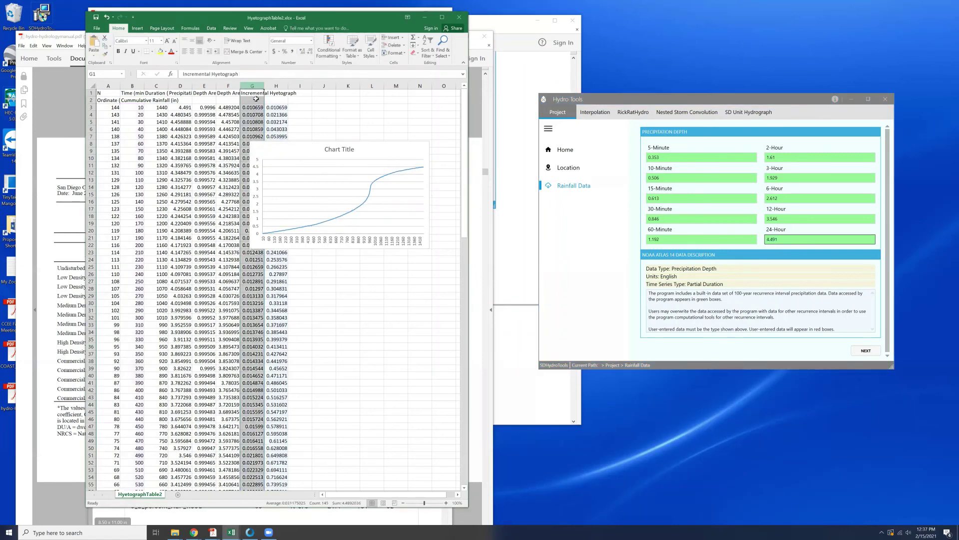
Point the chart's series values to the incremental hyetograph data in G3:G146 and examine the peak
left_click(370, 194)
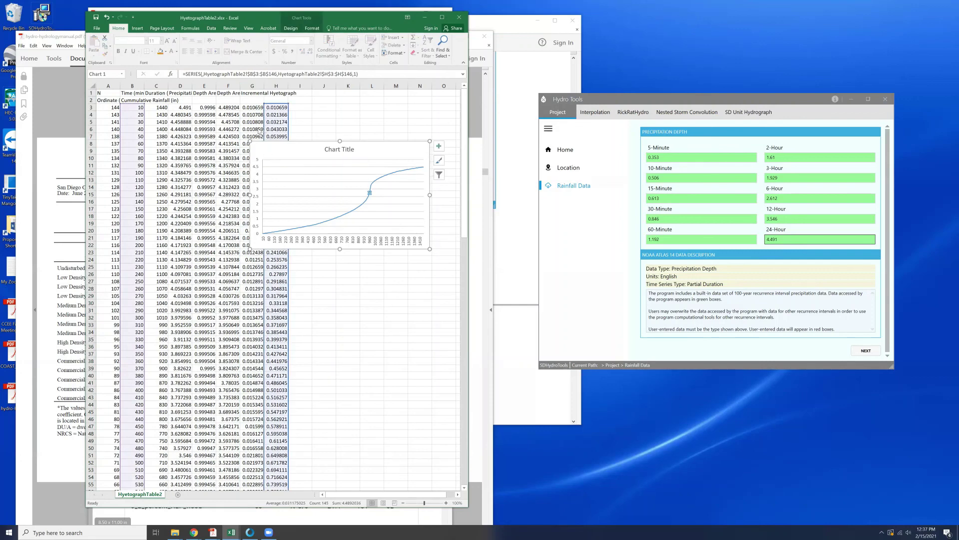
left_click_drag(264, 129, 254, 130)
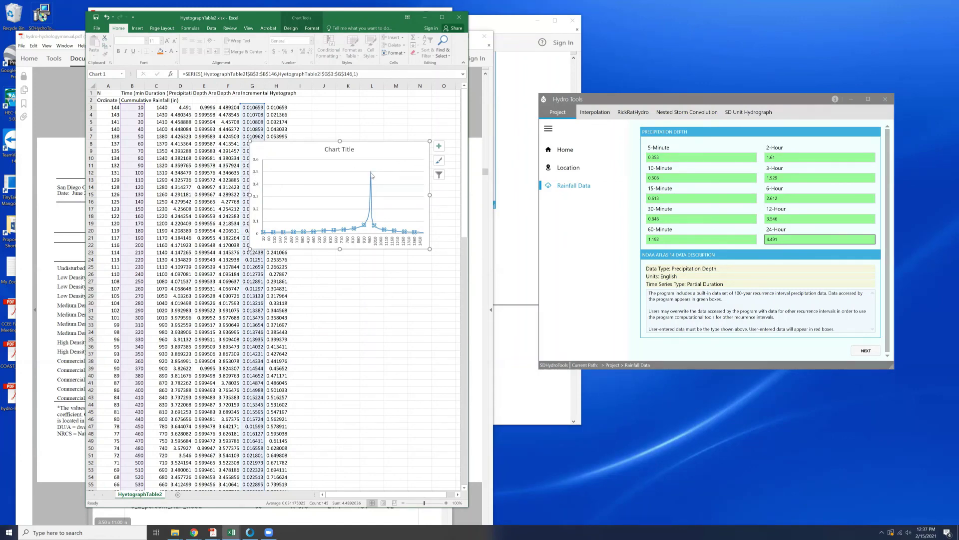
mouse_move(372, 175)
mouse_move(375, 225)
Review the project rainfall data, Interpolation and RickRatHydro results, return to the Nested Storm Convolution table, and open and cancel its export dialog
left_click(740, 113)
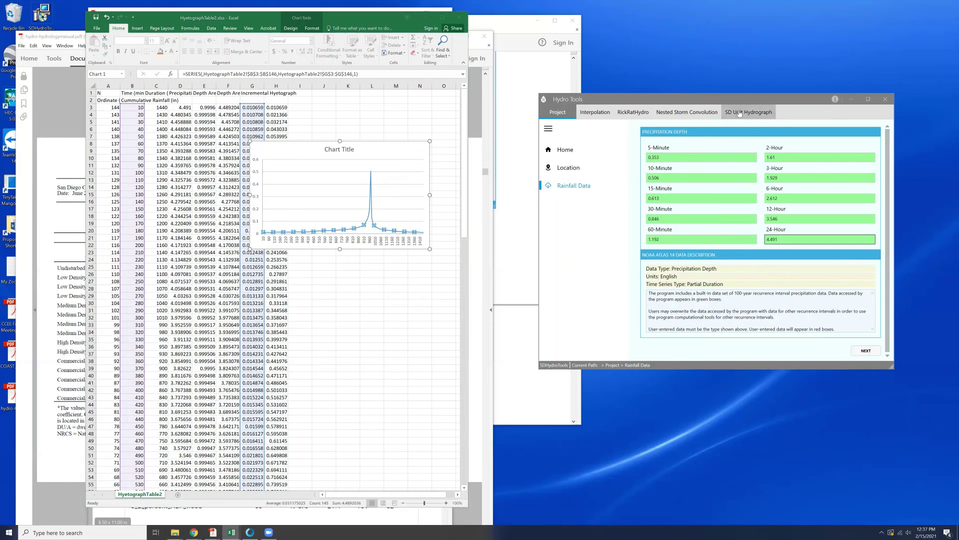
left_click(693, 115)
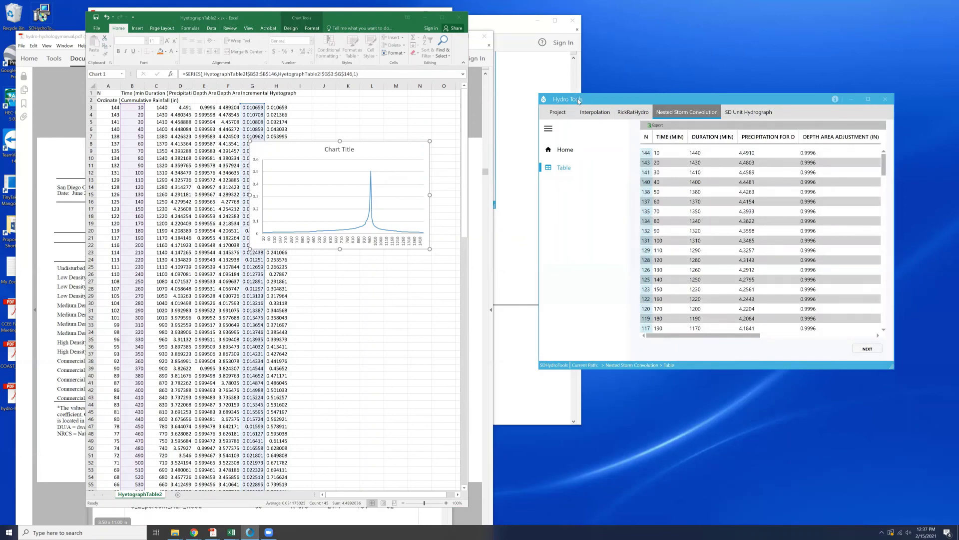
left_click(558, 112)
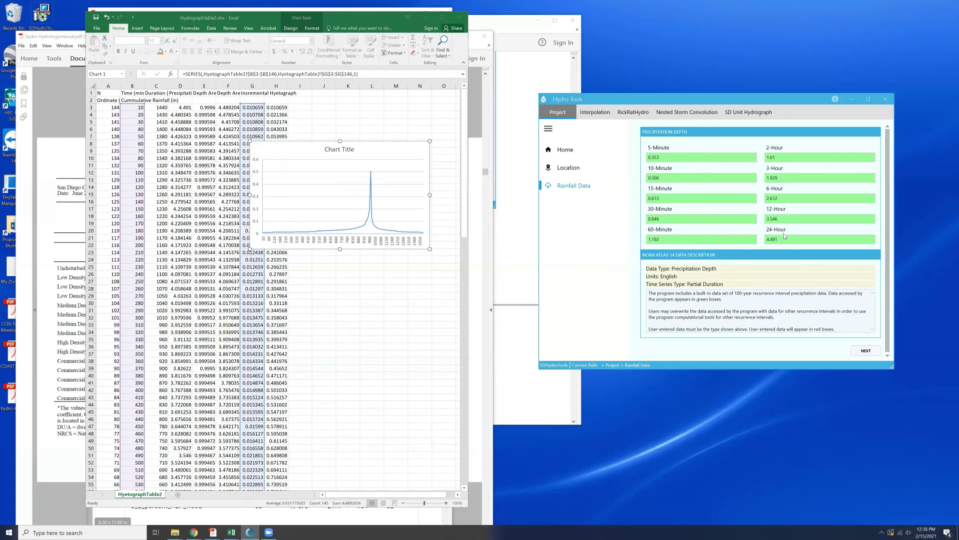
left_click(602, 116)
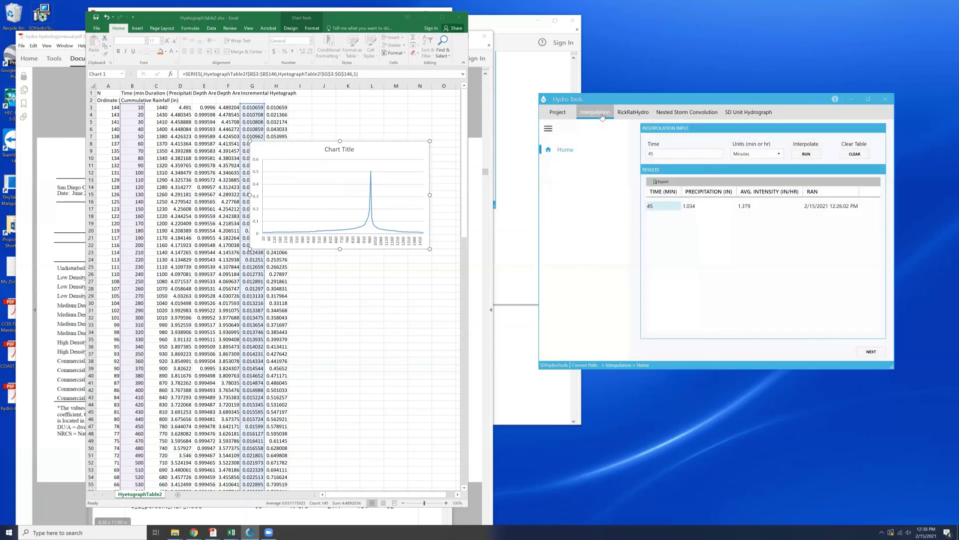
left_click(634, 112)
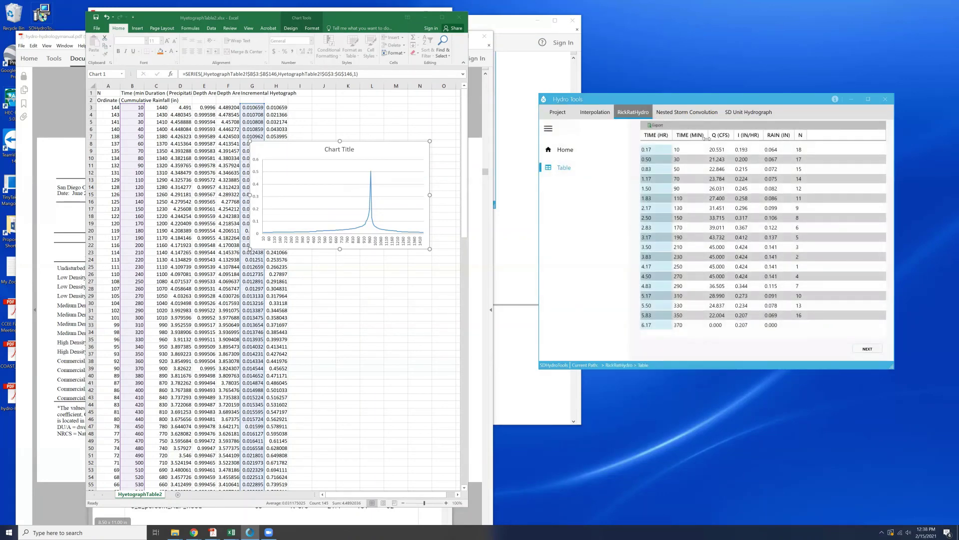
left_click(696, 113)
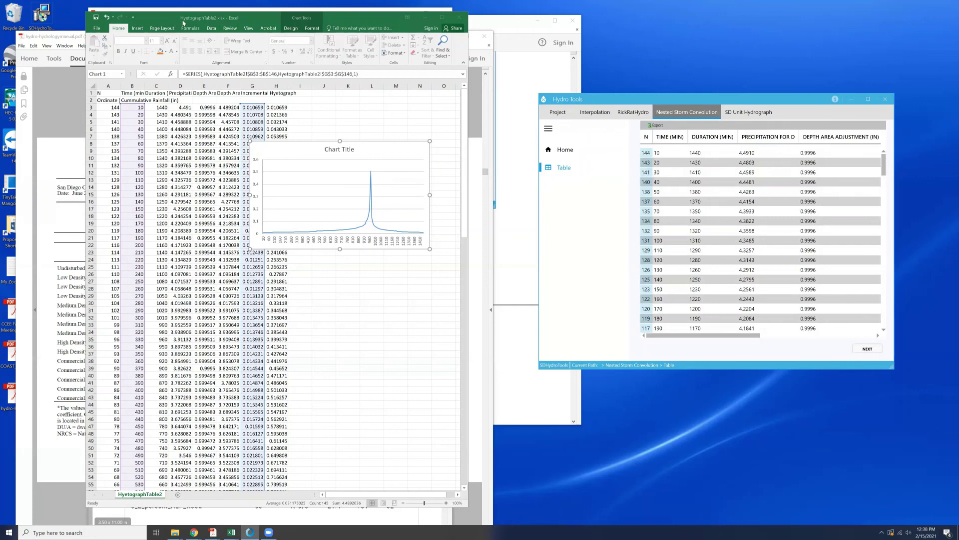
left_click(656, 124)
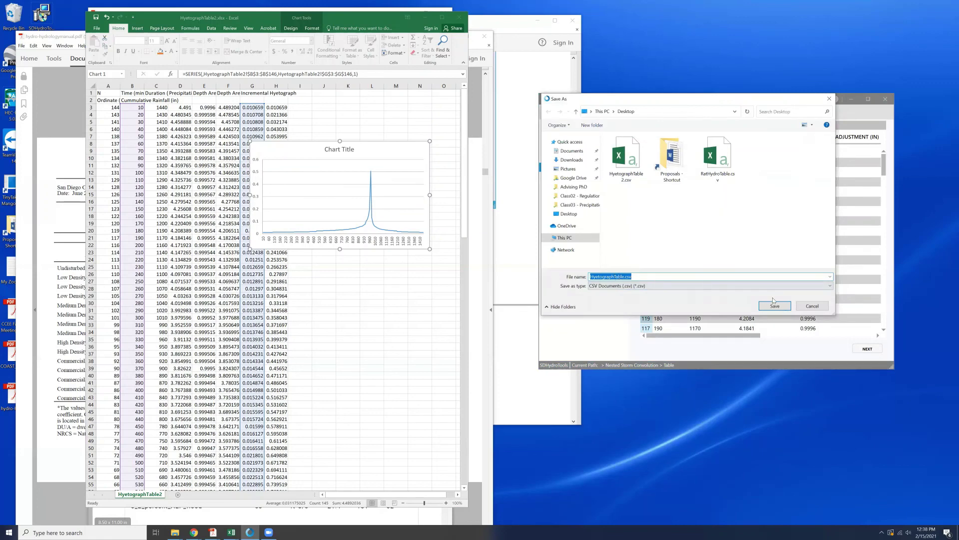
left_click(810, 307)
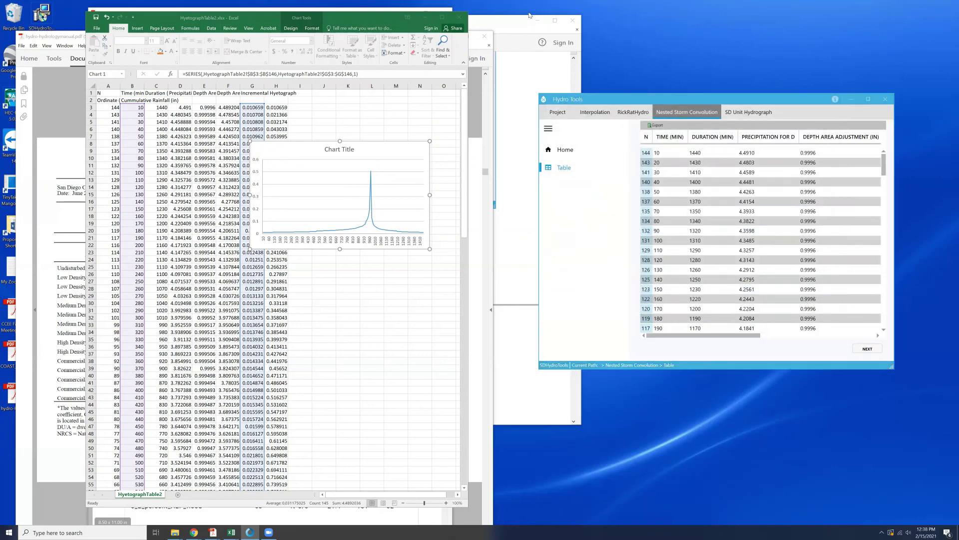